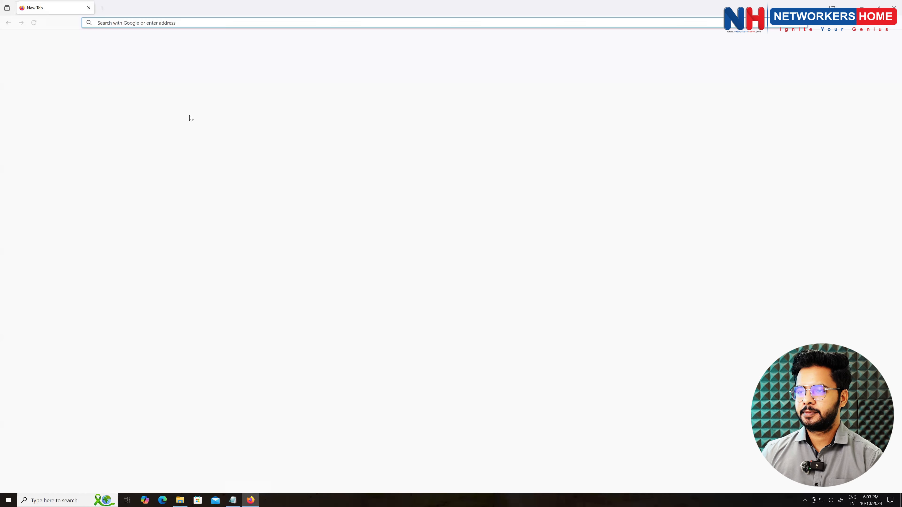
- Enter 128.1.1.202 in the new tab's address bar, fixing the typo, to load the ESXi login page
left_click(150, 22)
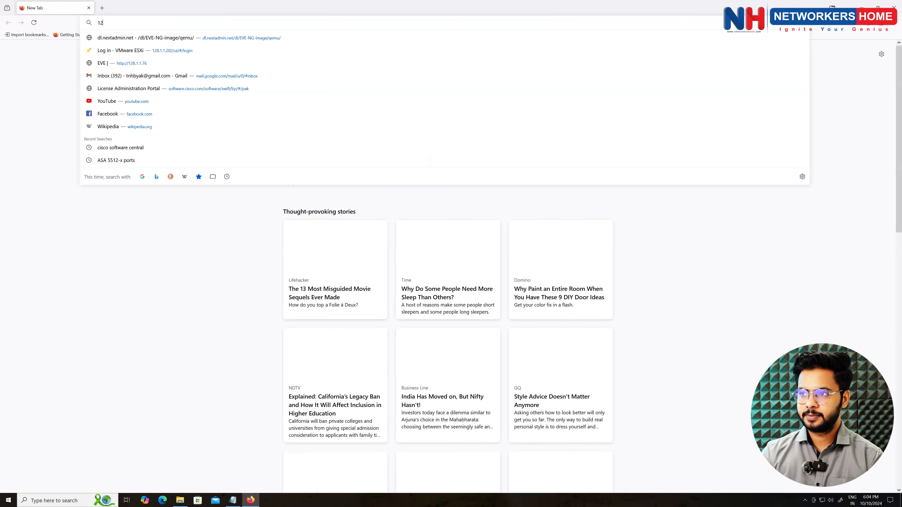
type("128")
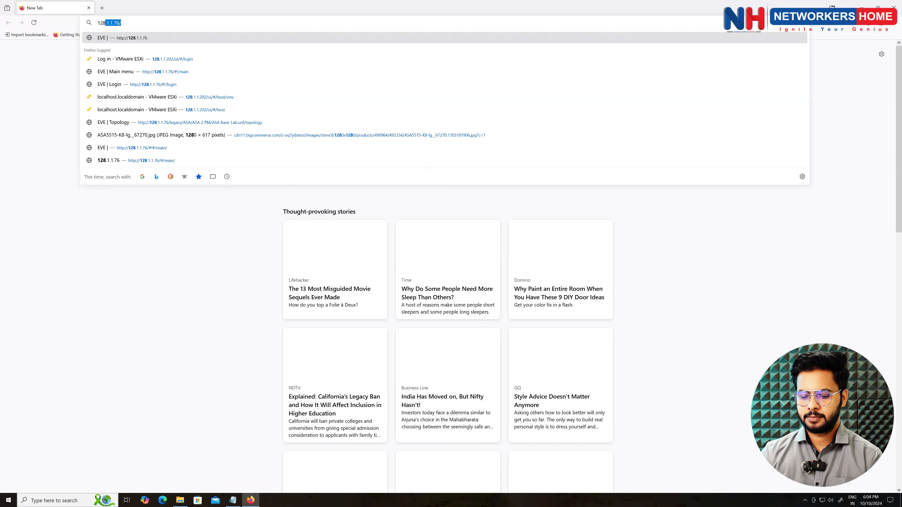
type(",1,1,202")
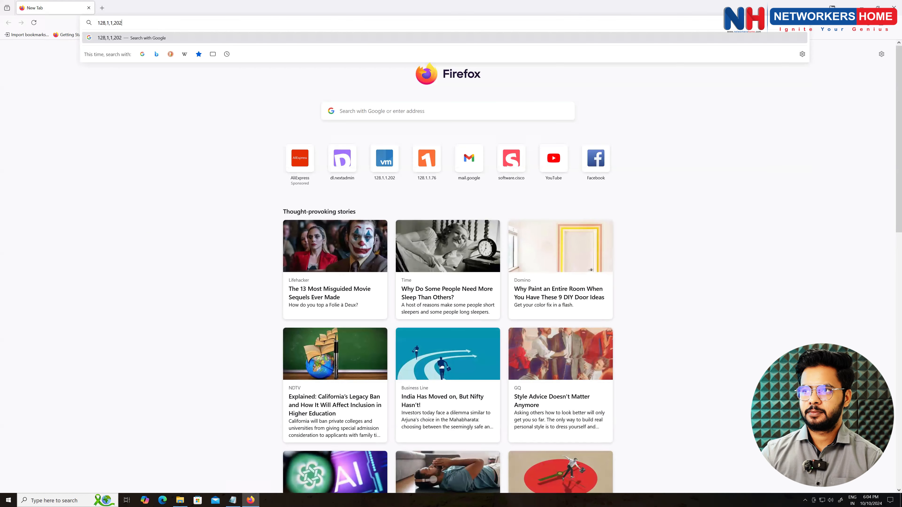
key("BackSpace")
key("BackSpace")
key("BackSpace")
key("BackSpace")
key("BackSpace")
key("BackSpace")
key("BackSpace")
key("BackSpace")
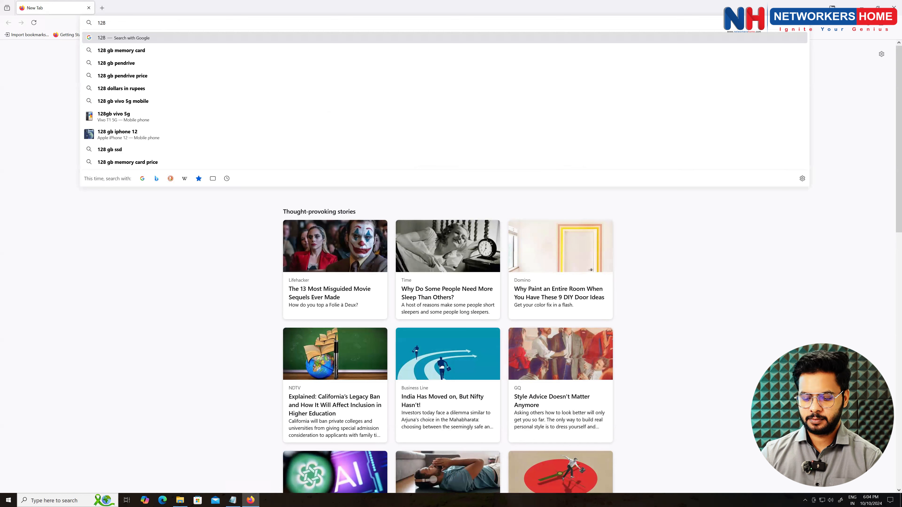
type(".1.1.2")
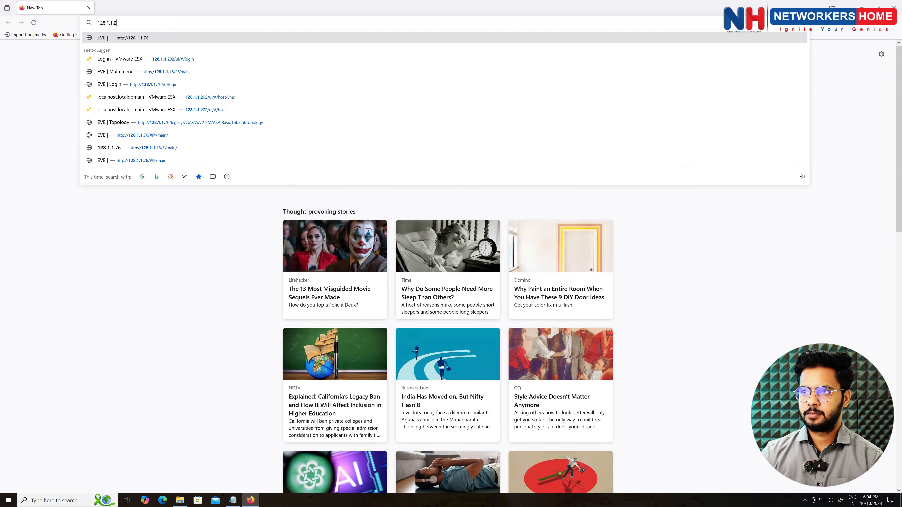
type("02/")
key("Return")
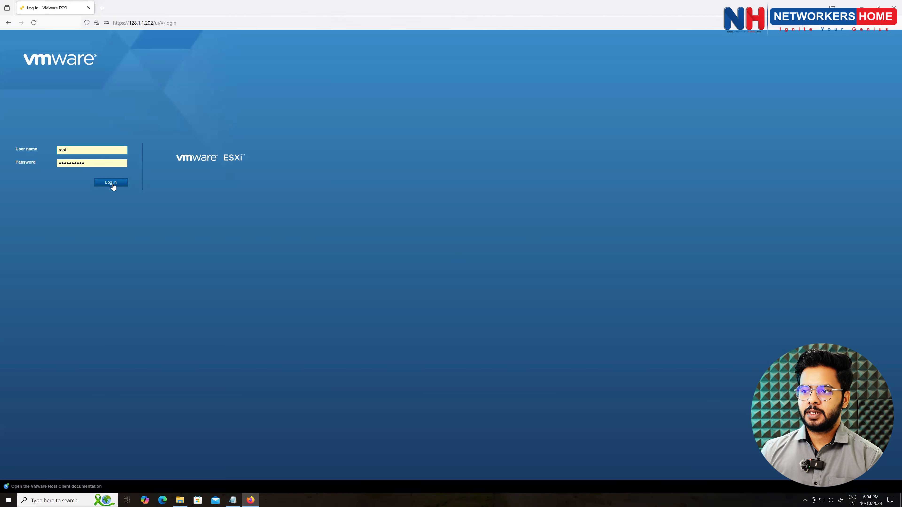
- Log in with the prefilled credentials and list the host's 8 virtual machines
left_click(113, 184)
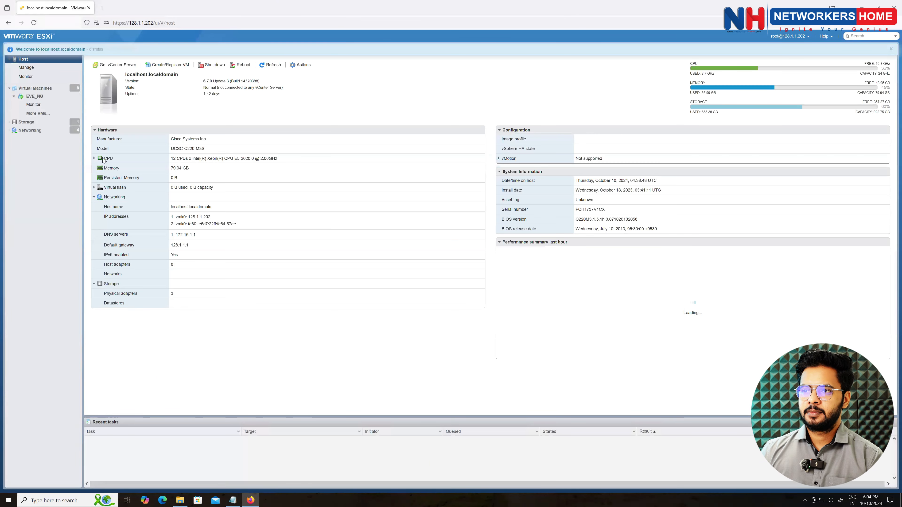
left_click(43, 91)
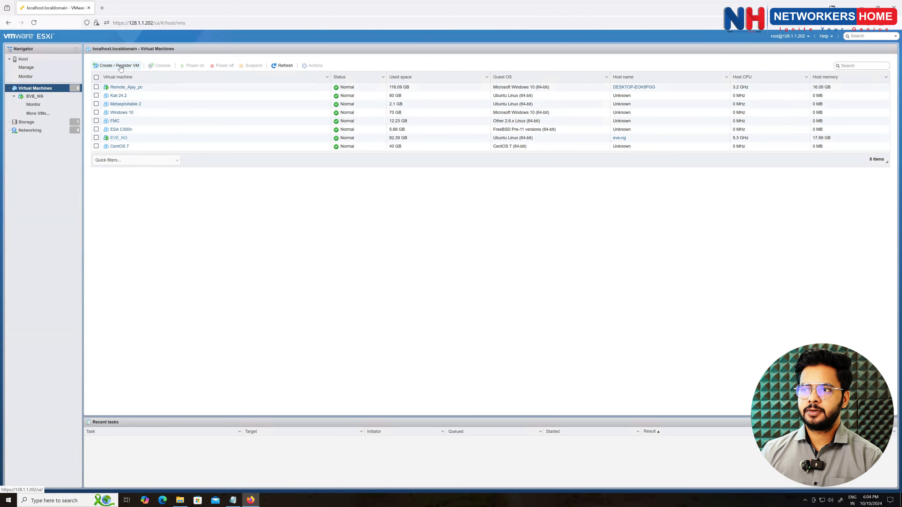
- Start Create / Register VM with OVF/OVA deployment, and open the Downloads\WSA folder
left_click(121, 68)
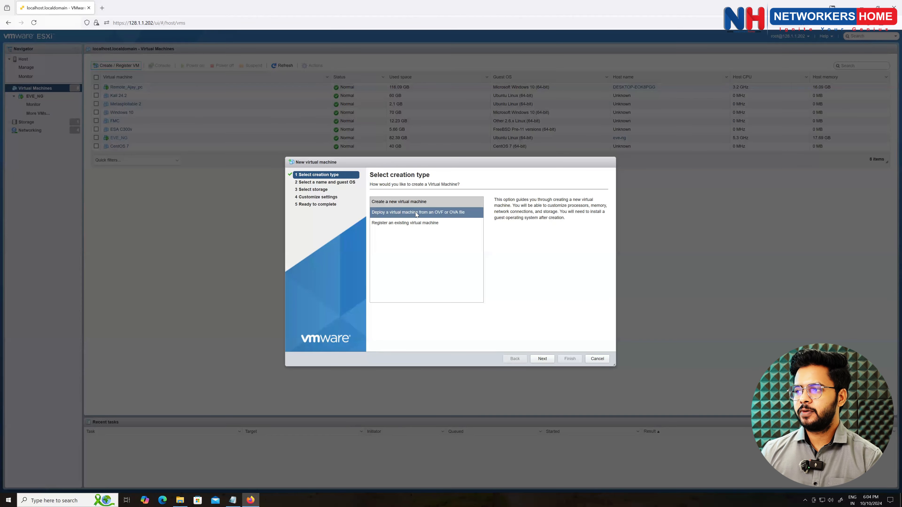
left_click(438, 214)
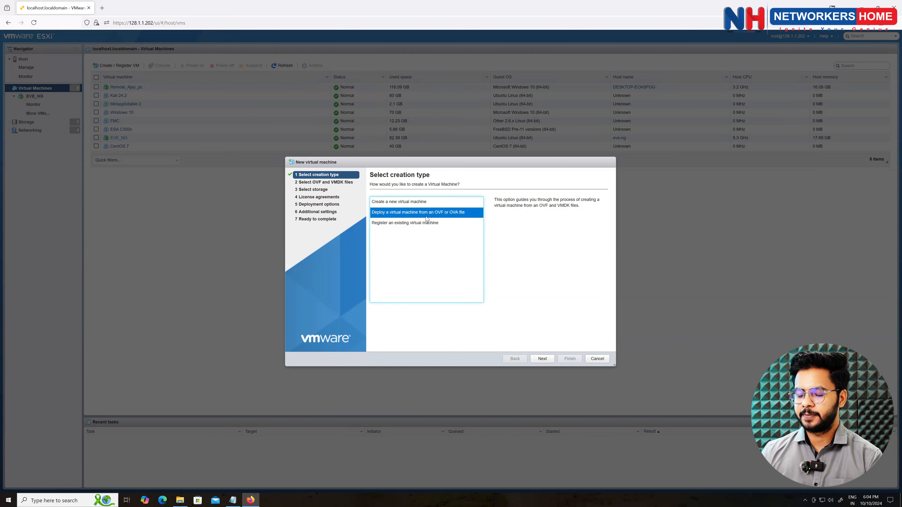
left_click(180, 501)
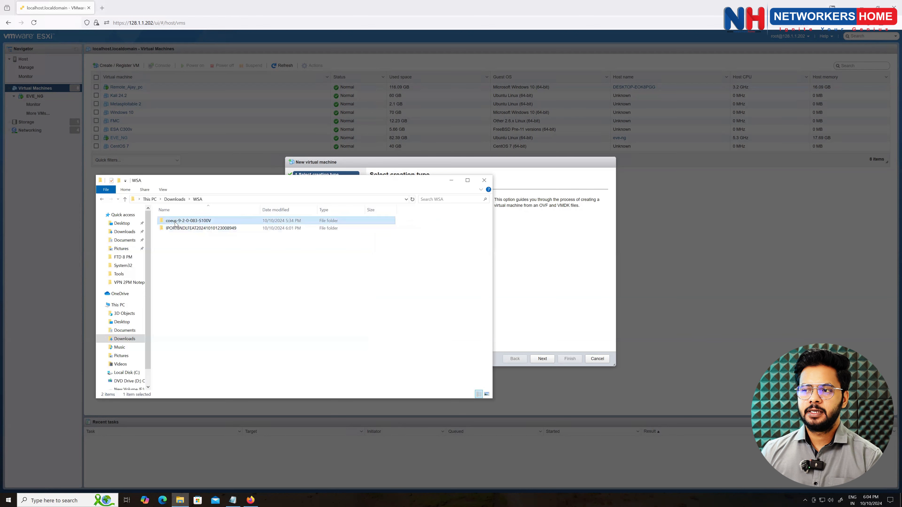
- Inspect the coeus-9-2-0-083-S100V .mf, OVF and disk1 files, then return to the wizard
double_click(179, 220)
double_click(198, 224)
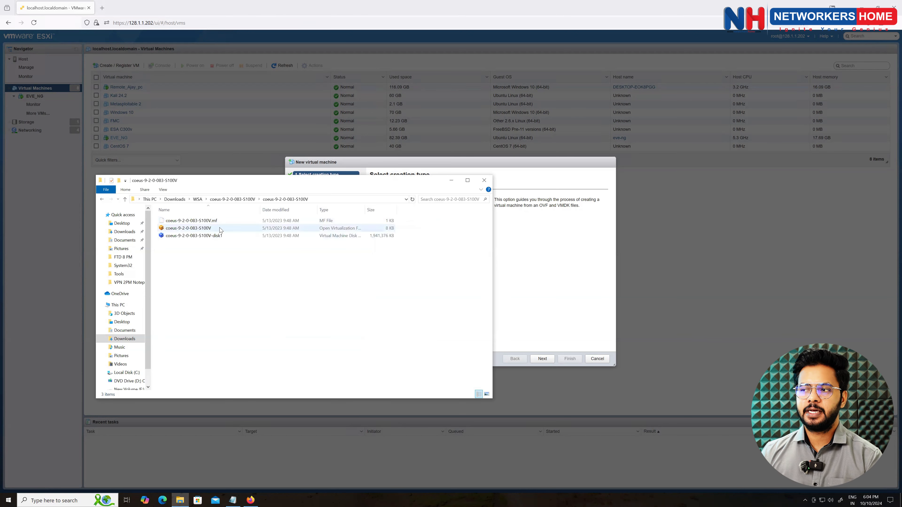
left_click(198, 200)
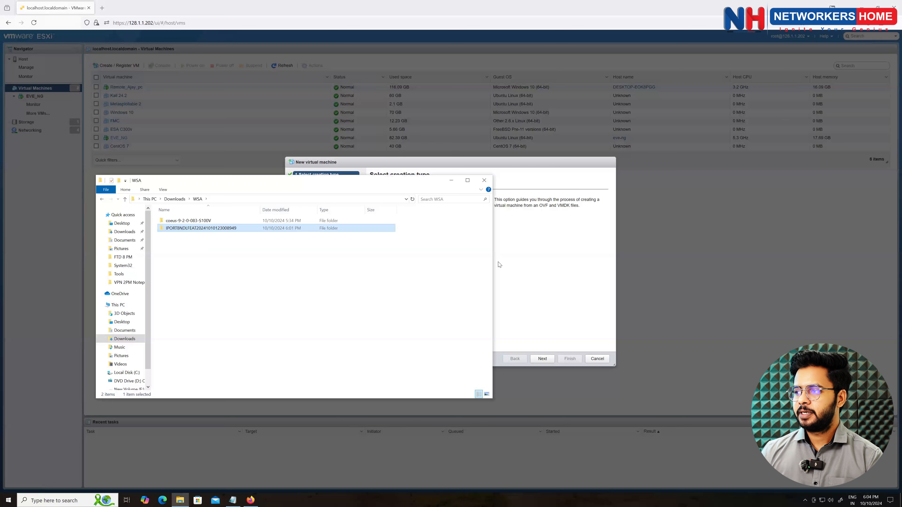
left_click(526, 262)
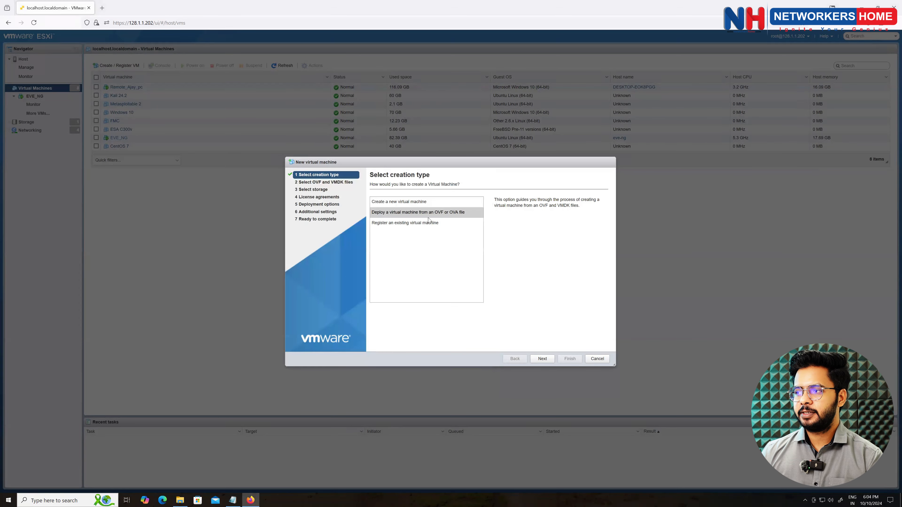
- Reselect OVF/OVA deployment, continue, and name the virtual machine 'WSA 9.2'
left_click(442, 215)
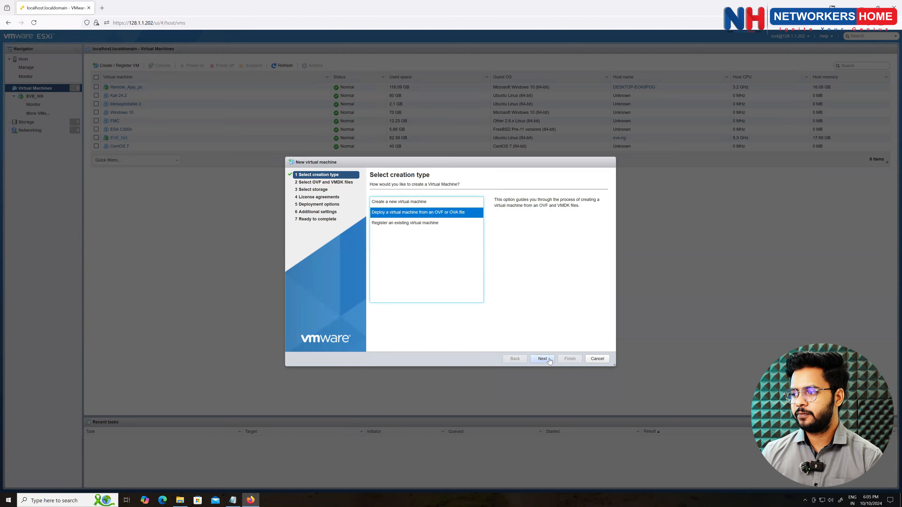
left_click(543, 359)
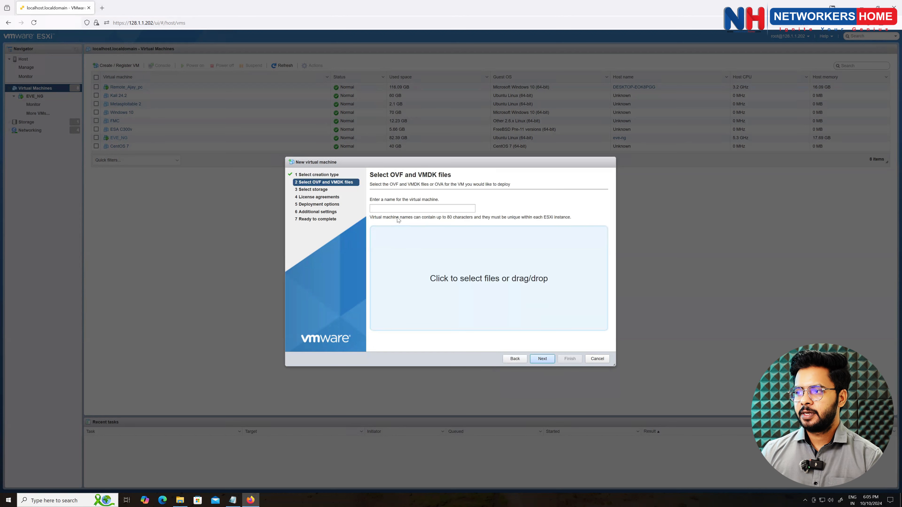
left_click(390, 208)
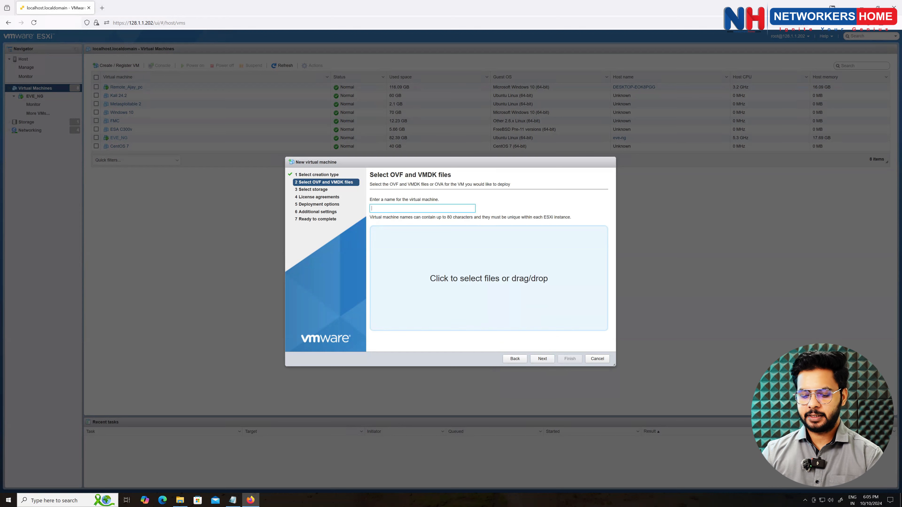
type("WSA")
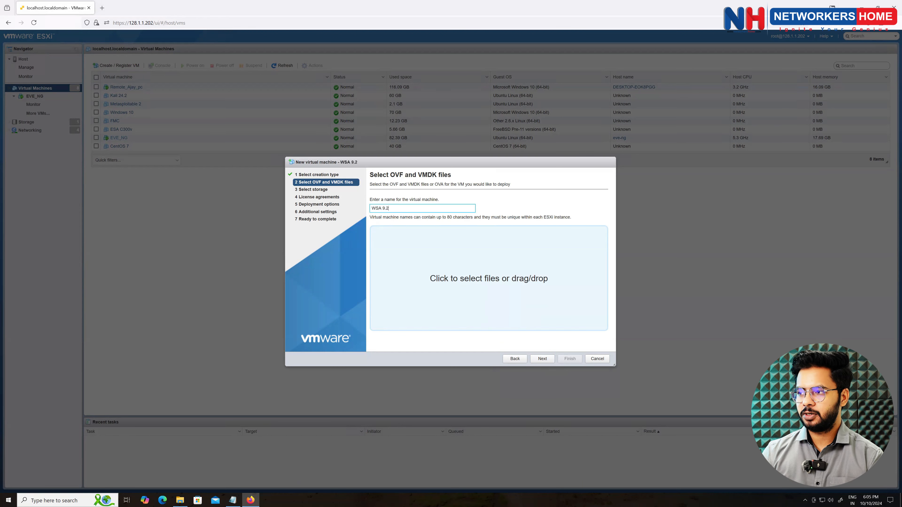
type(" 9.2")
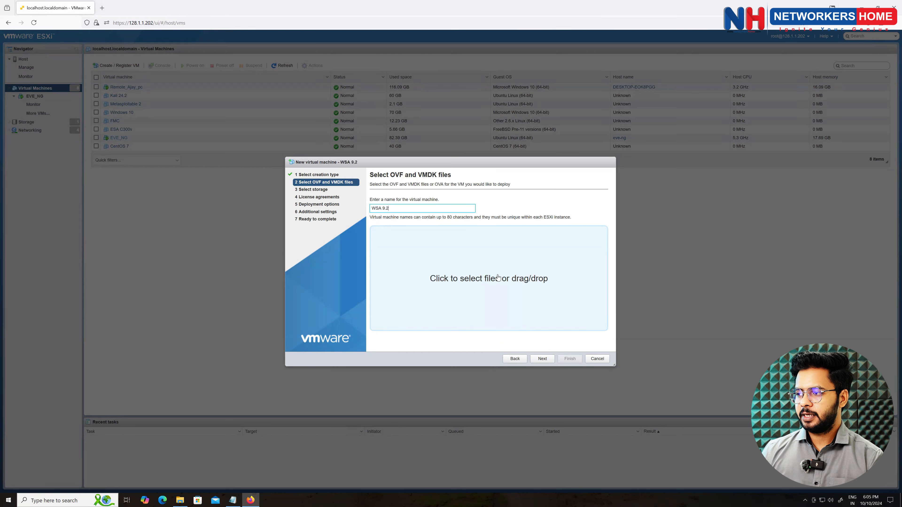
- Select the three coeus-9-2-0-083-S100V manifest, OVF and disk files for upload
left_click(499, 277)
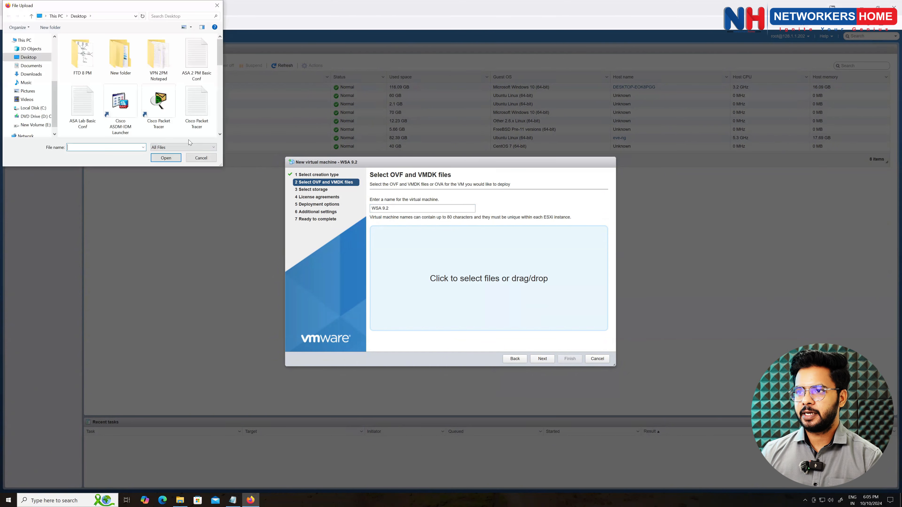
left_click(37, 74)
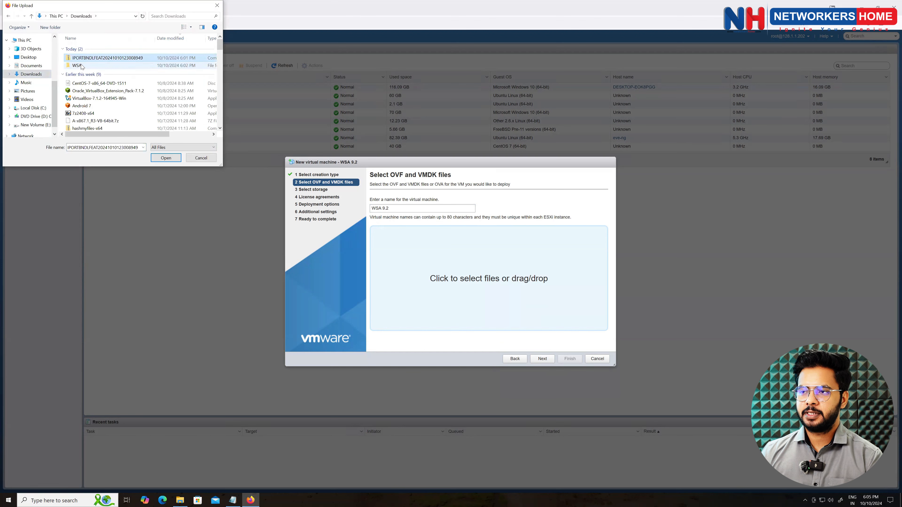
double_click(81, 65)
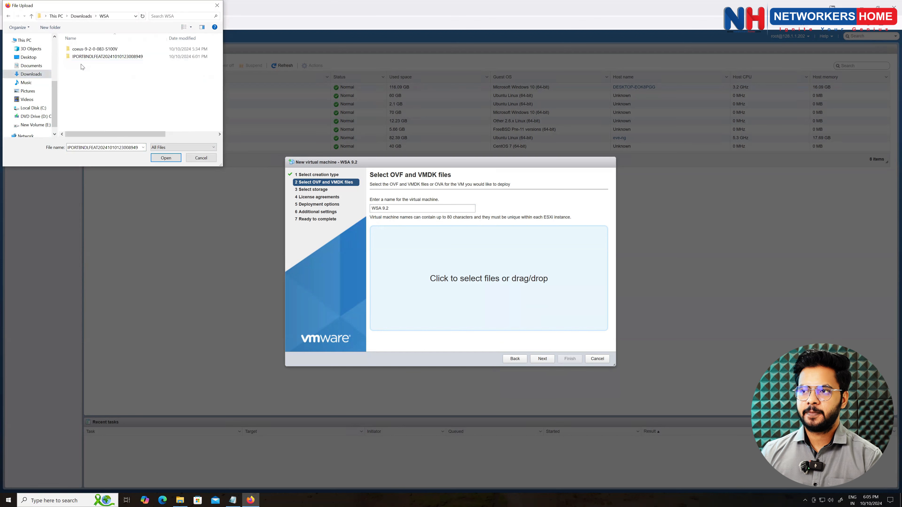
double_click(81, 51)
double_click(82, 52)
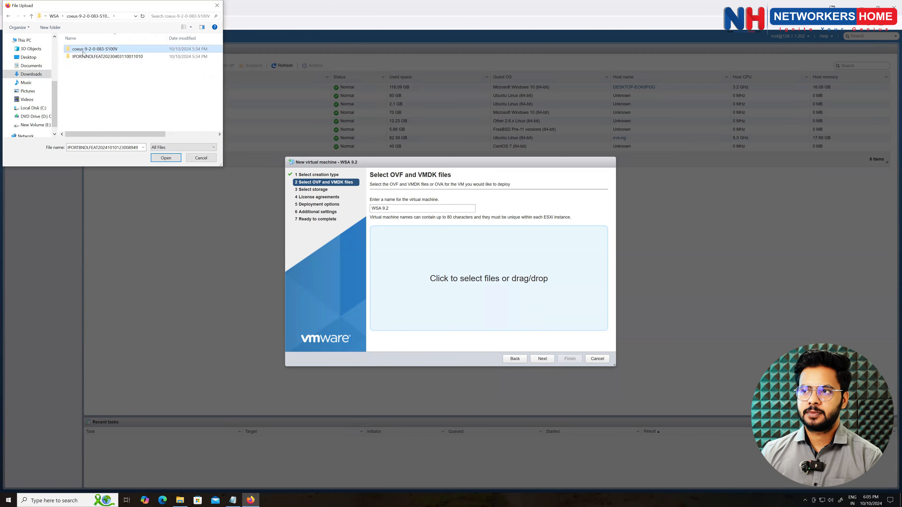
left_click_drag(114, 76, 108, 47)
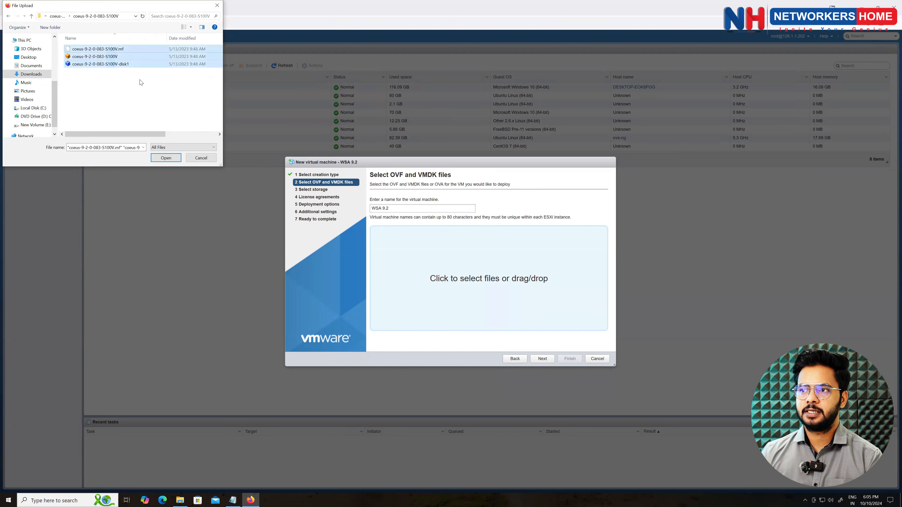
left_click(176, 160)
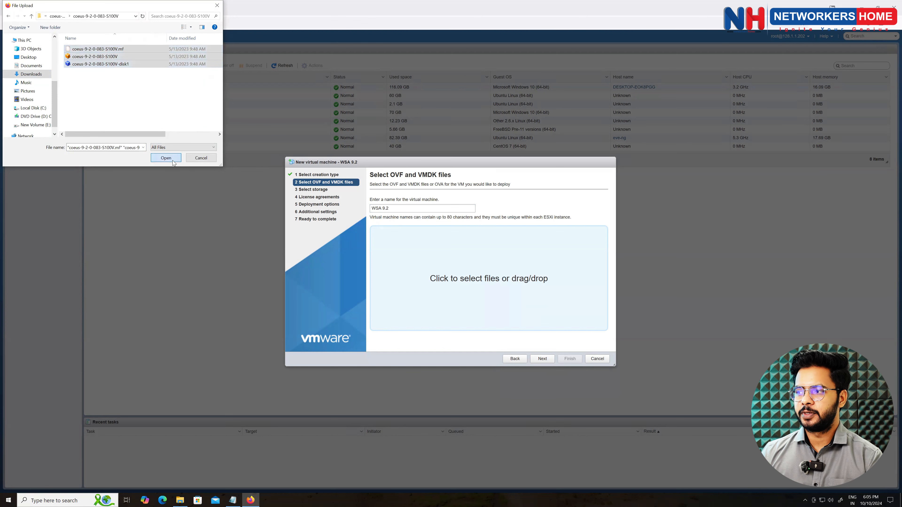
- Pass the file and storage steps, then map the M1 network to VM Network
left_click(541, 361)
left_click(542, 360)
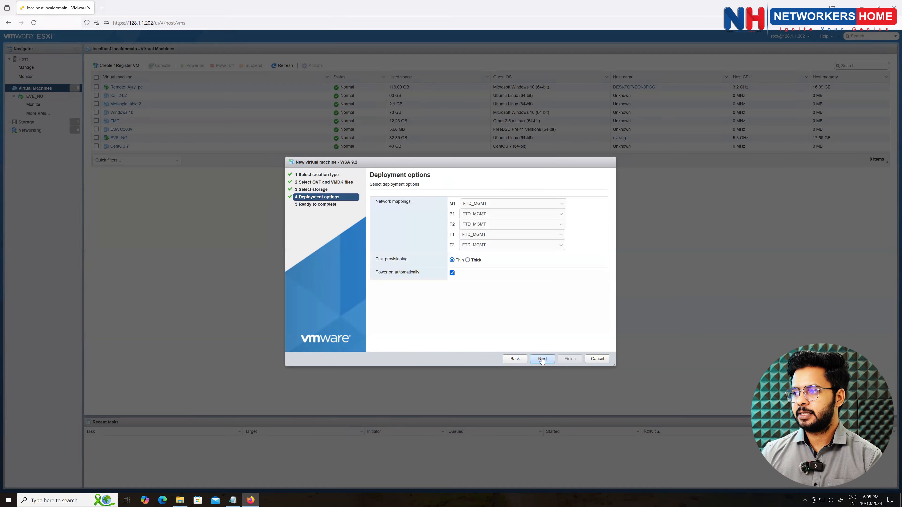
left_click(485, 205)
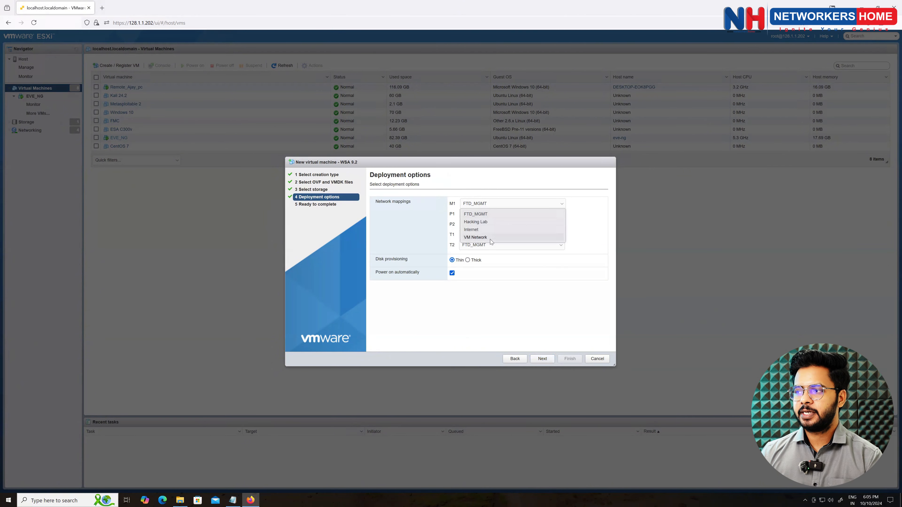
left_click(484, 238)
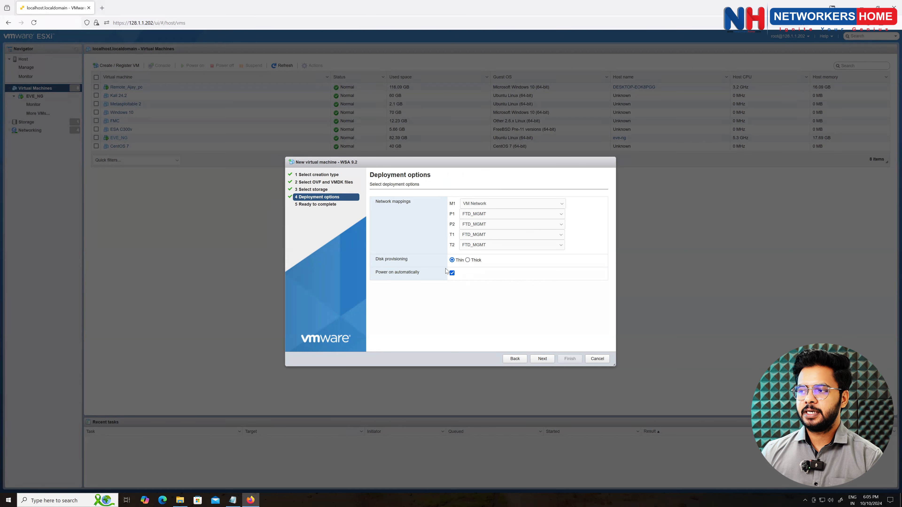
- Review the settings and finish deploying WSA 9.2, letting upload, import and power-on complete
left_click(547, 360)
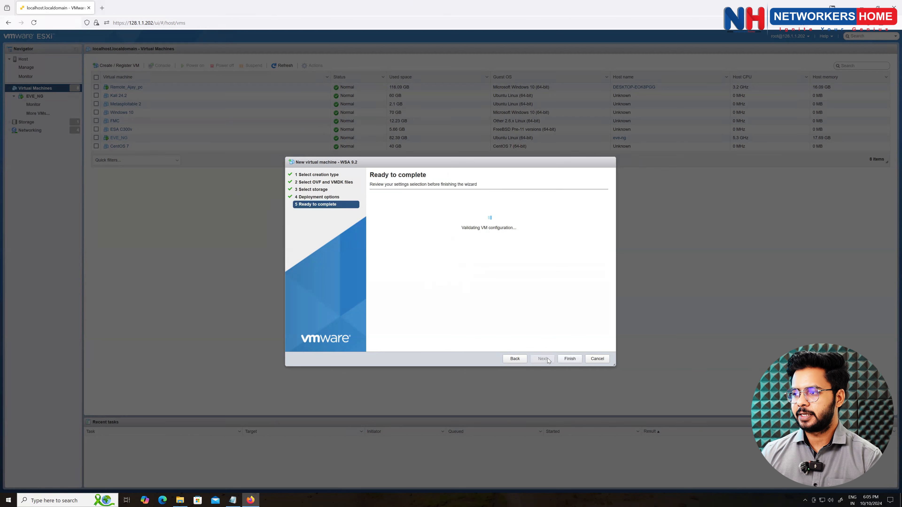
left_click(567, 360)
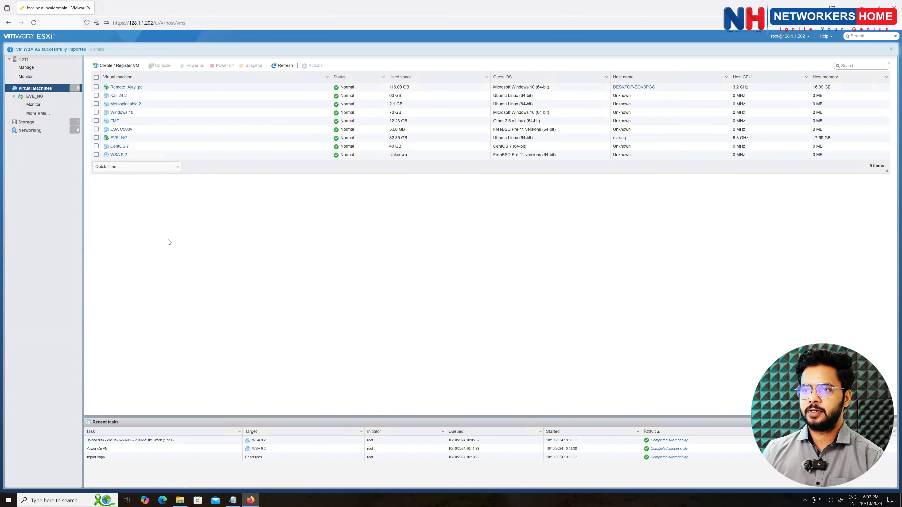
- Open WSA 9.2's details and launch its remote console from the Console menu
left_click(116, 157)
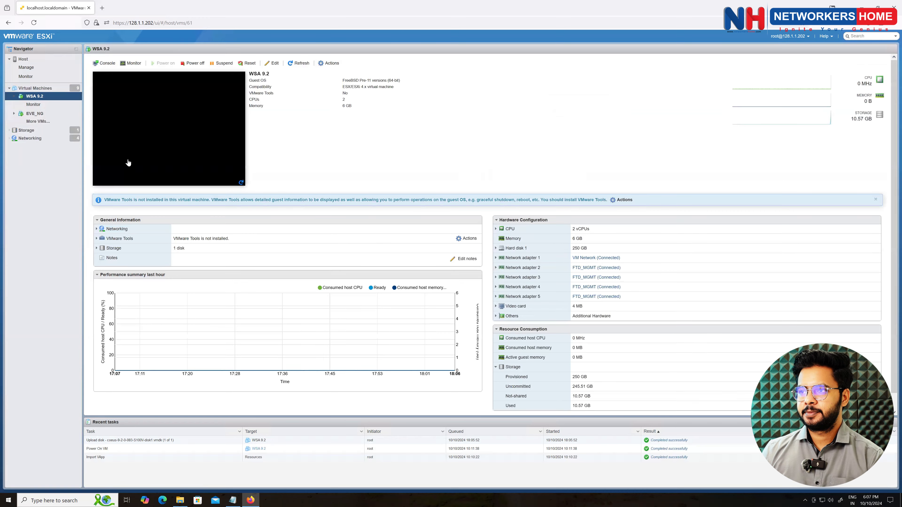
left_click(141, 128)
left_click(136, 103)
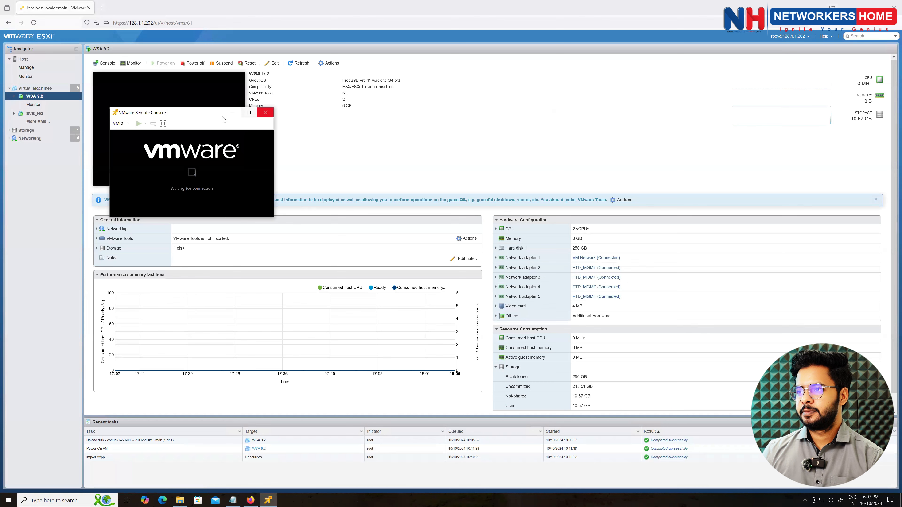
- Set VMRC preferences to 'Stretch the virtual machine in the window', then maximize the console
left_click_drag(218, 115, 259, 116)
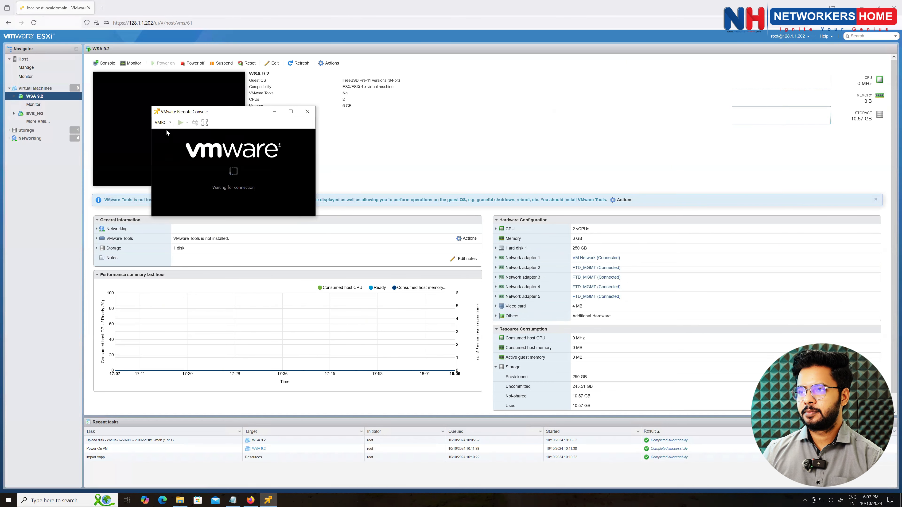
left_click(162, 122)
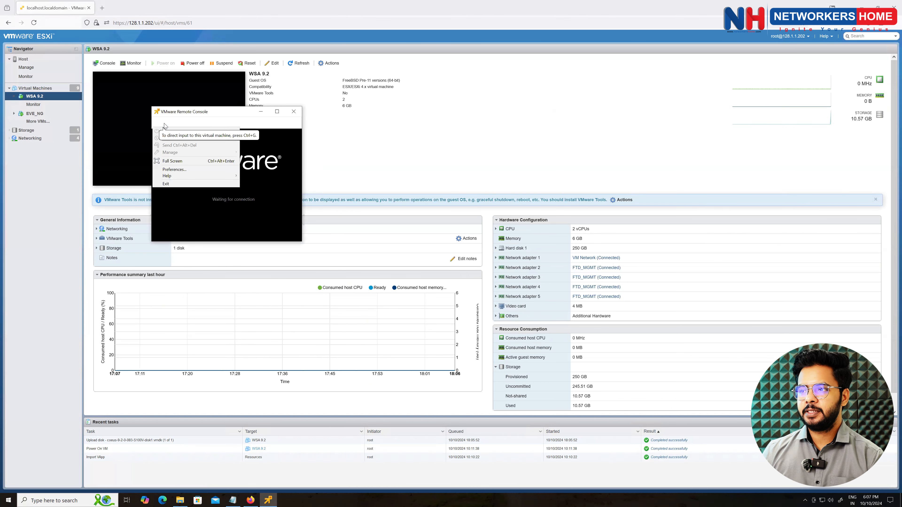
left_click(178, 170)
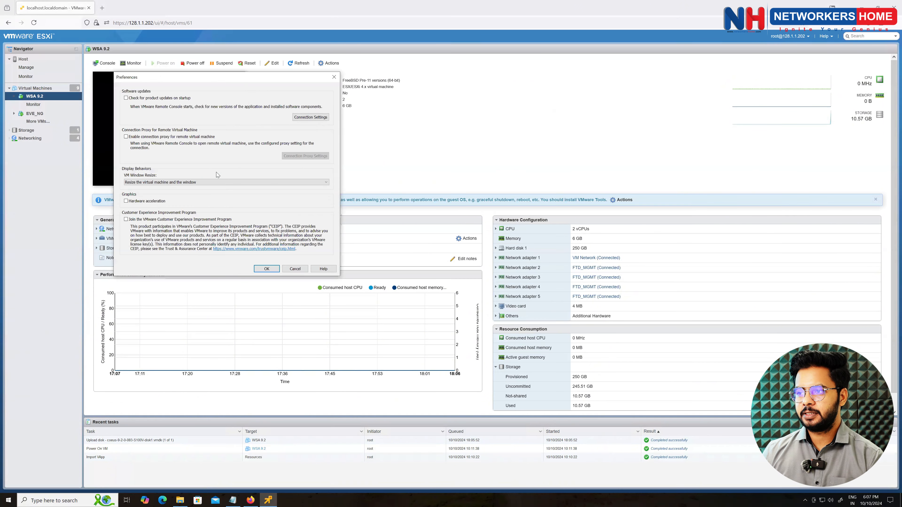
left_click(170, 182)
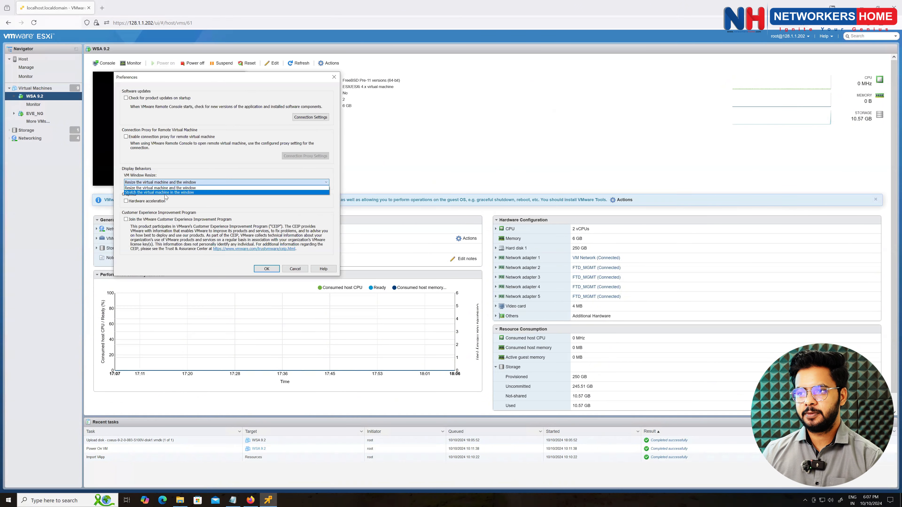
left_click(166, 192)
left_click(266, 269)
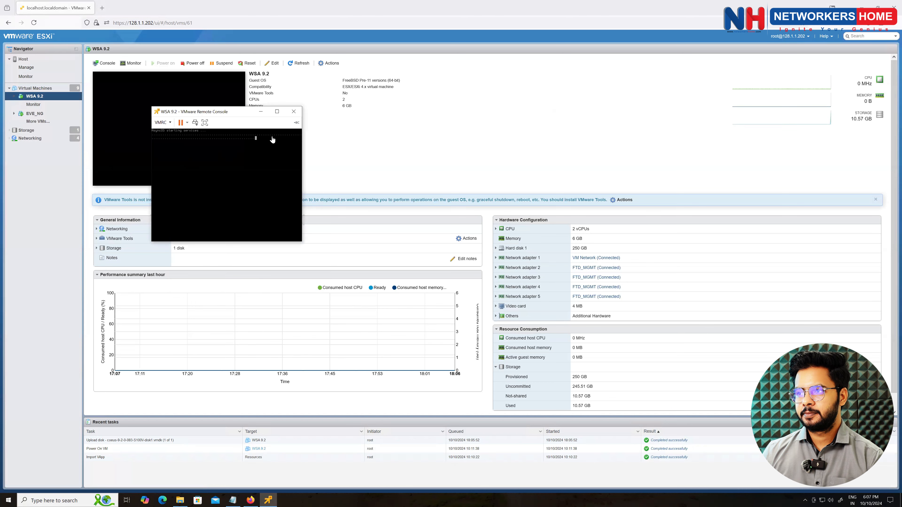
left_click(277, 111)
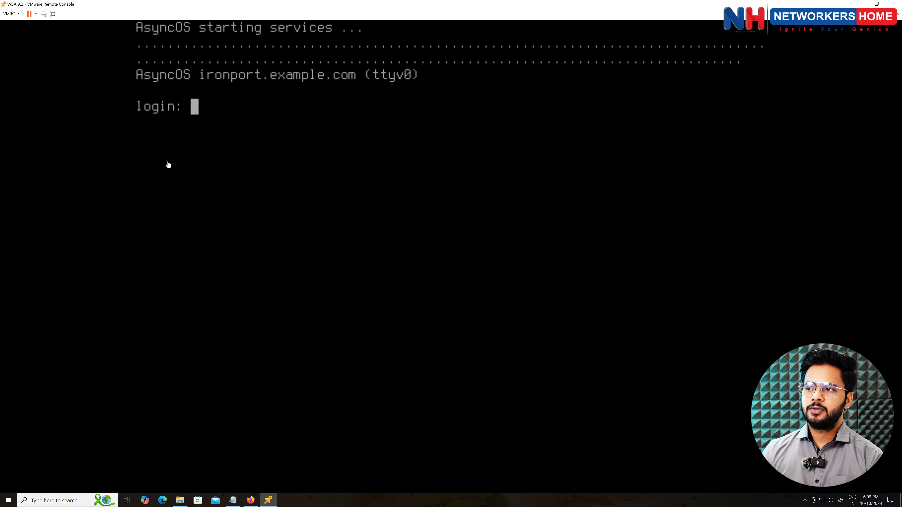
- Log in to the WSA console as admin, retrying after the lost session, and pass the serial notice
left_click(199, 118)
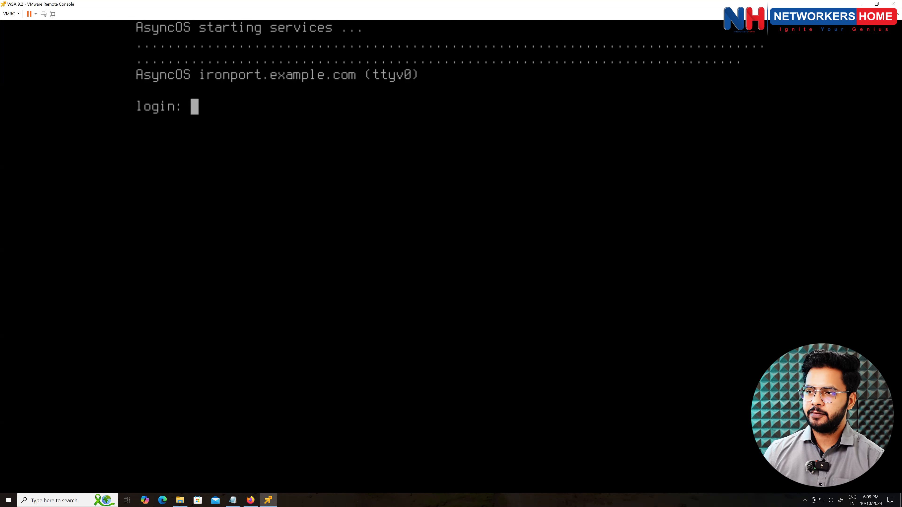
type("admin")
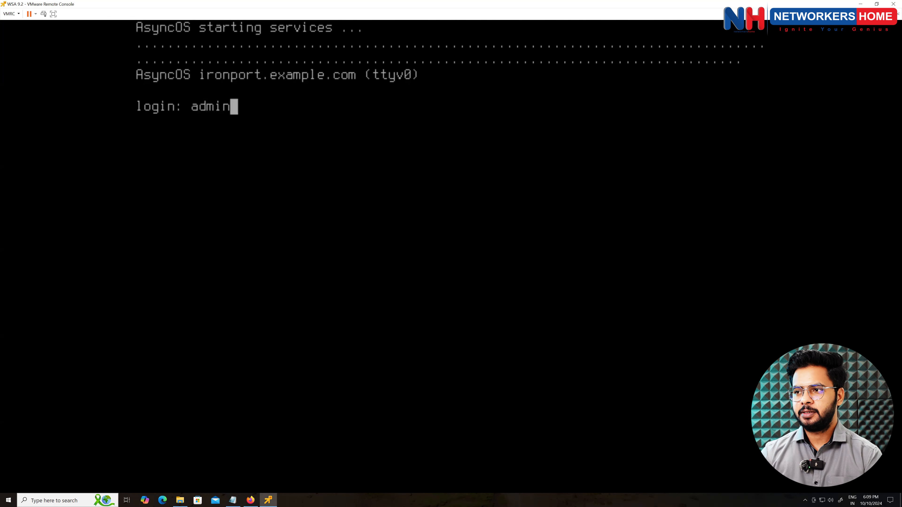
key("Return")
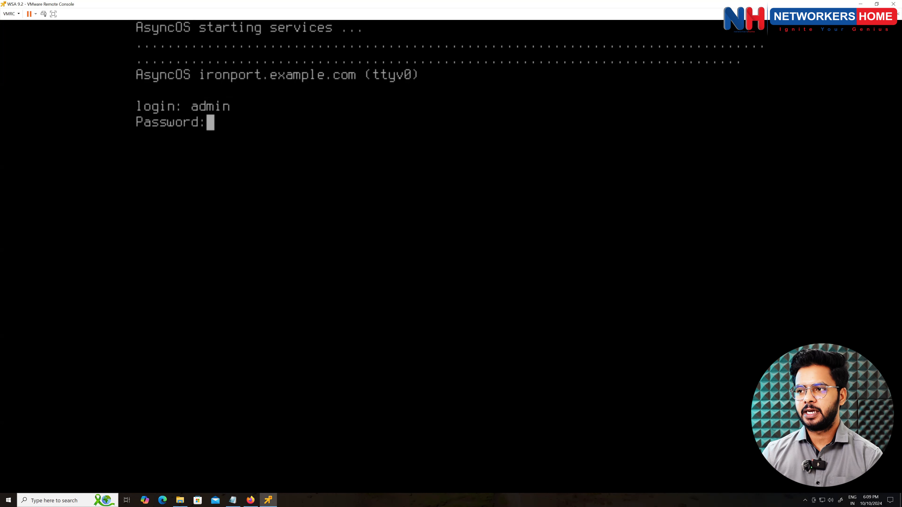
key("Return")
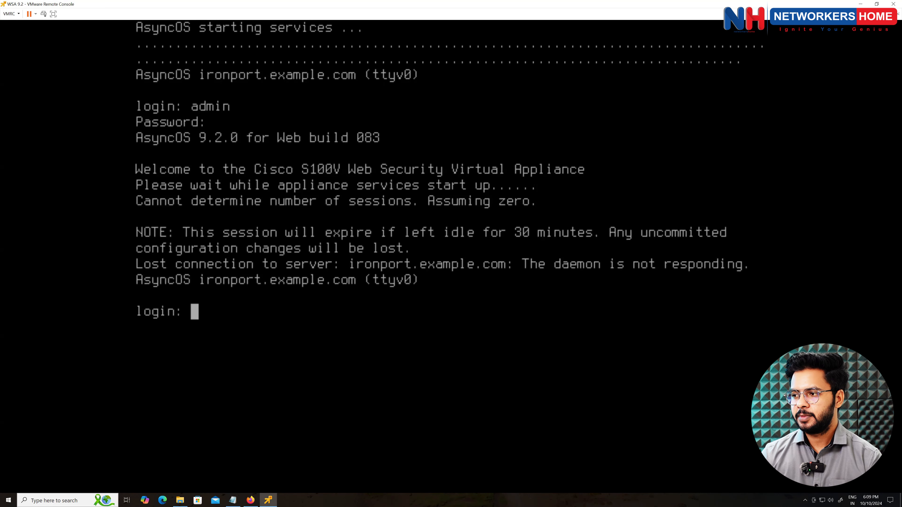
type("admin")
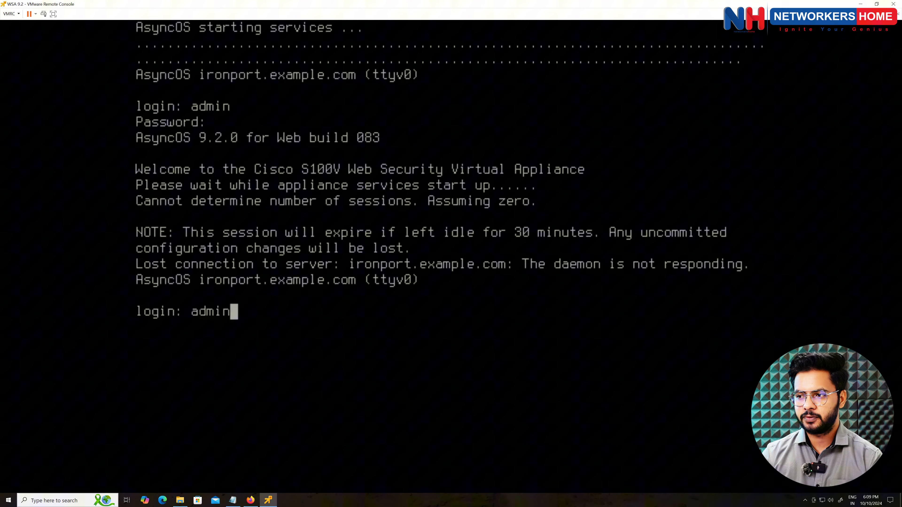
key("Return")
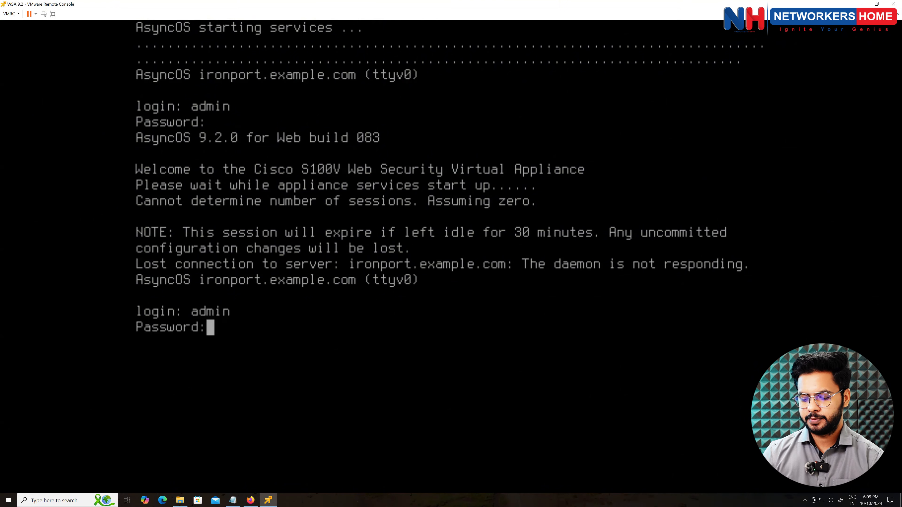
key("Return")
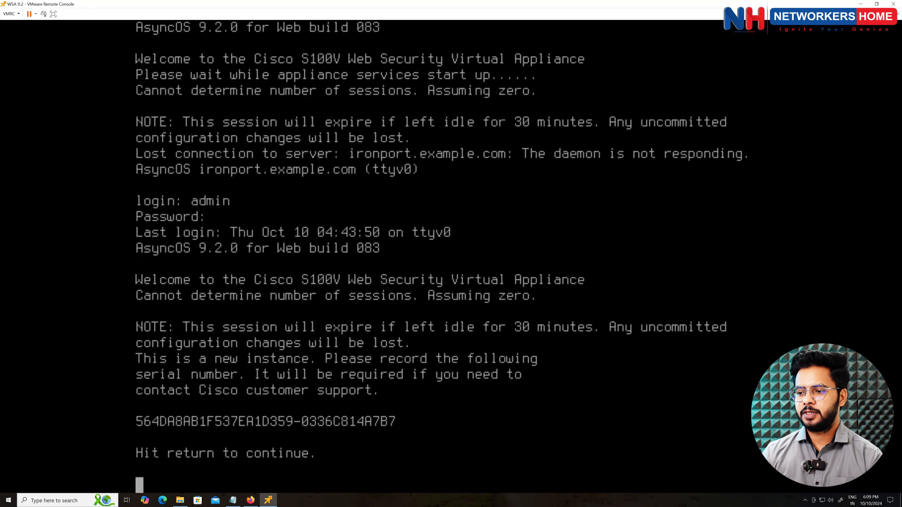
key("Return")
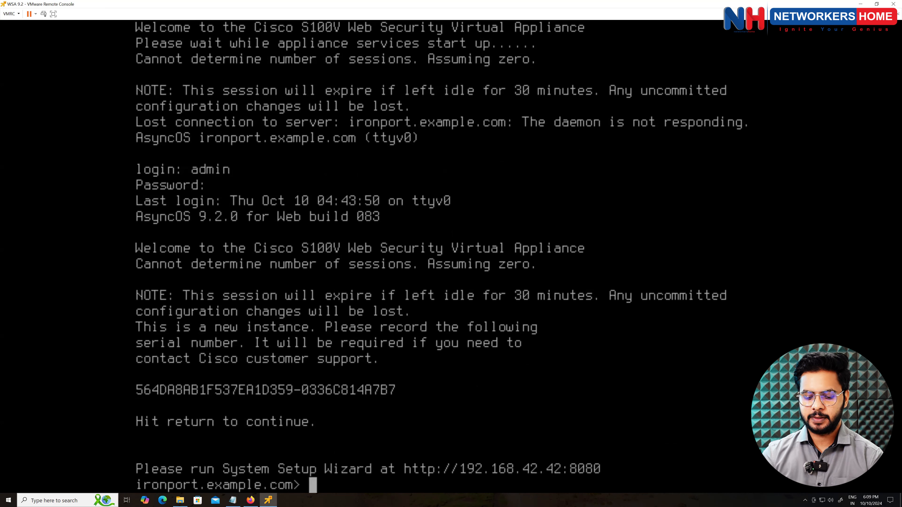
- Run interfaceconfig to list the Management interface at 192.168.42.42/24
type("interf")
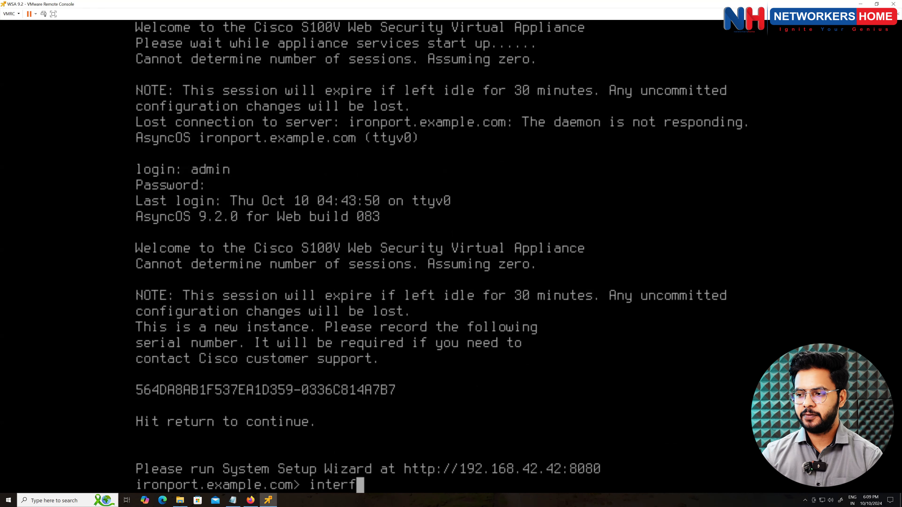
type("aceconfig")
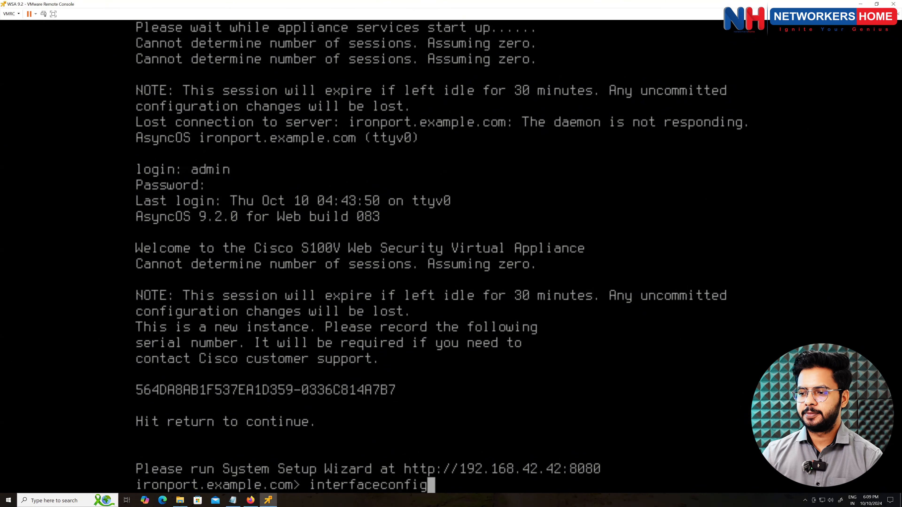
key("Return")
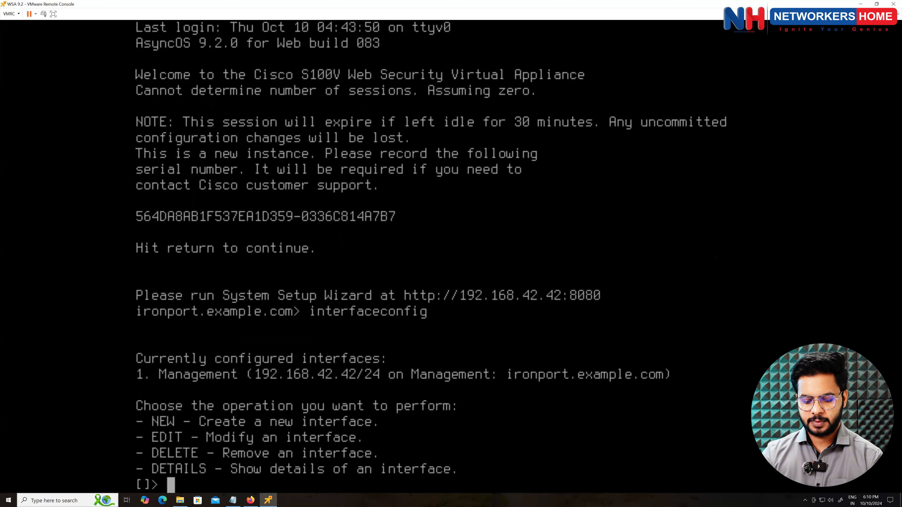
- Edit interface 1 (Management) and change its IPv4 address to 10.3.3.92
type("edit")
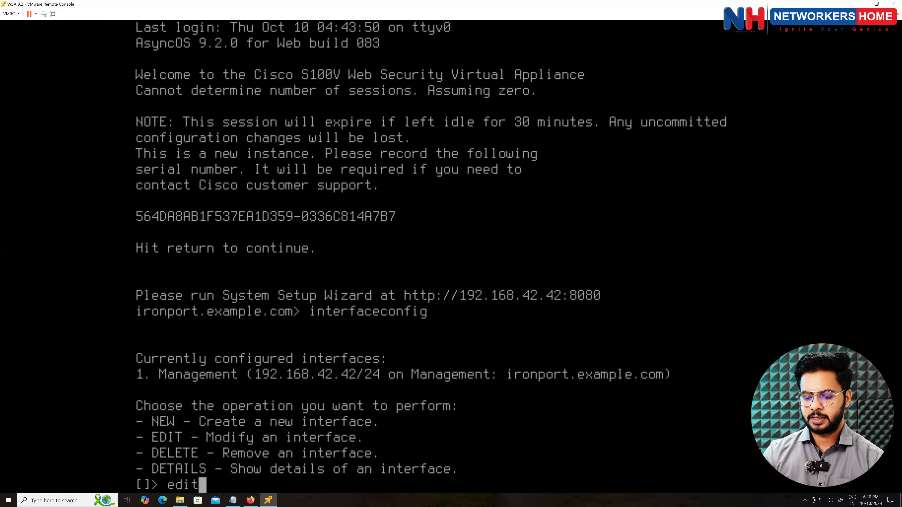
key("Return")
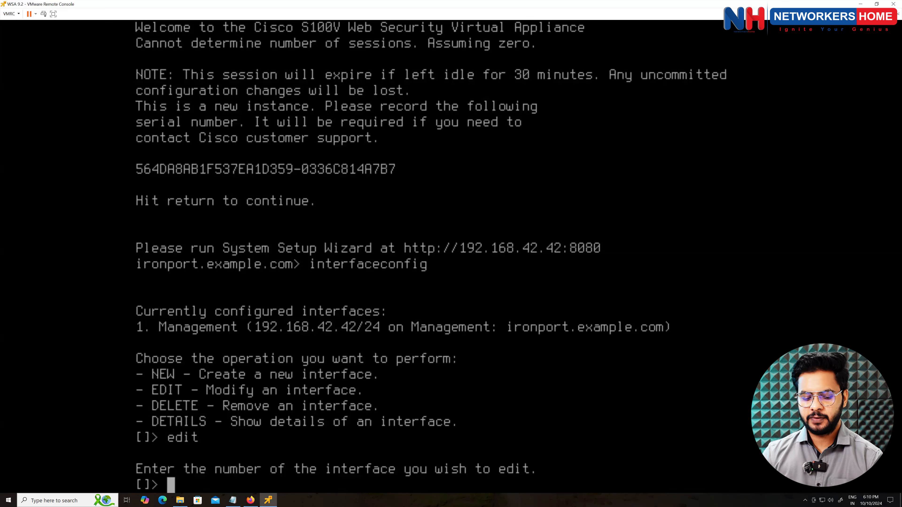
type("1")
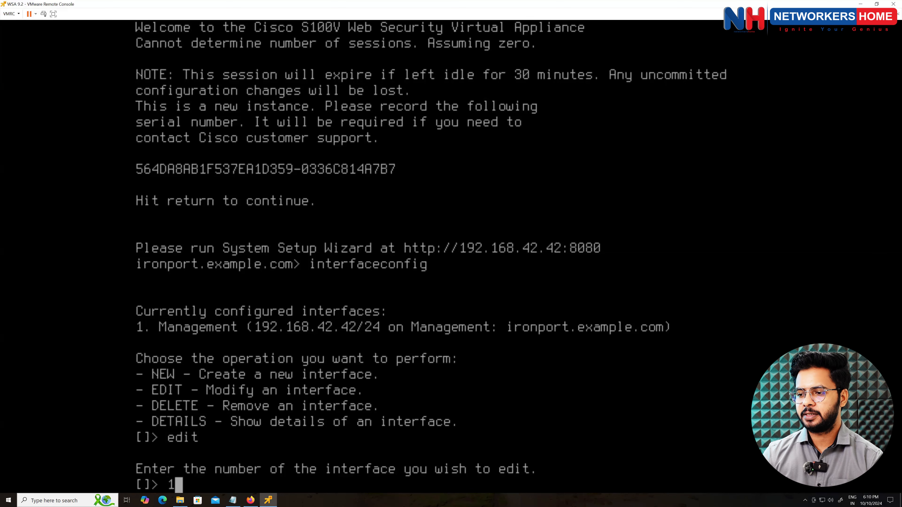
key("Return")
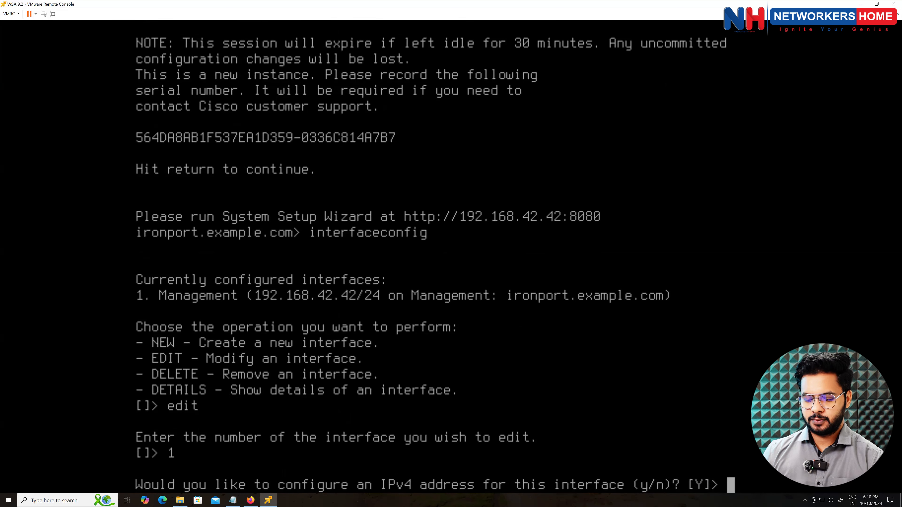
key("Return")
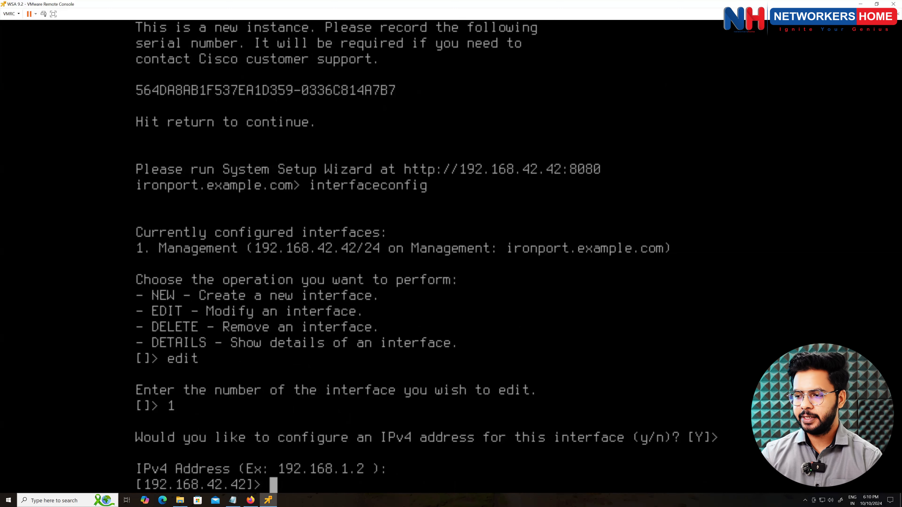
type("10.0.0.")
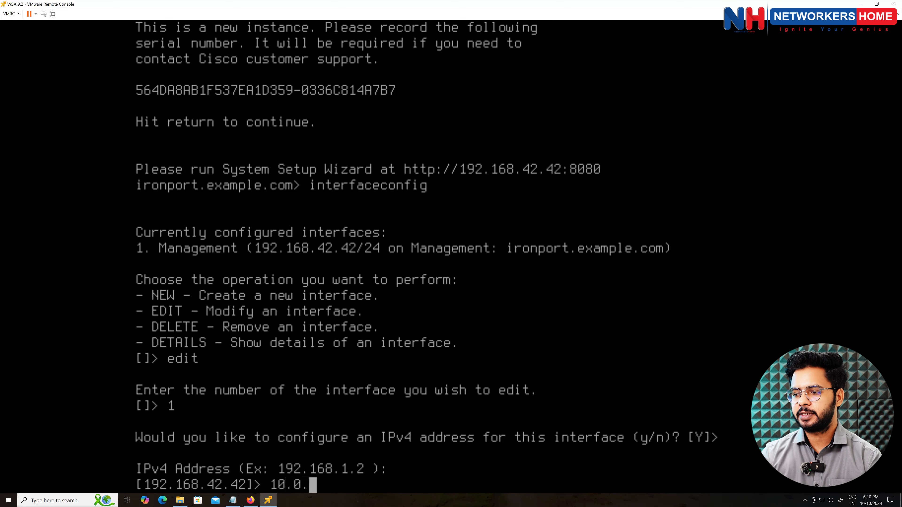
key("BackSpace")
key("BackSpace")
key("BackSpace")
key("BackSpace")
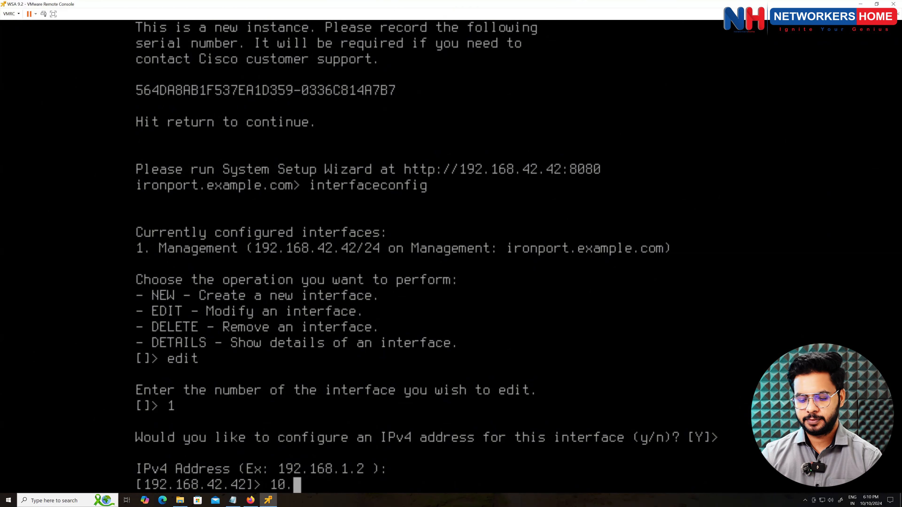
type("3.3.")
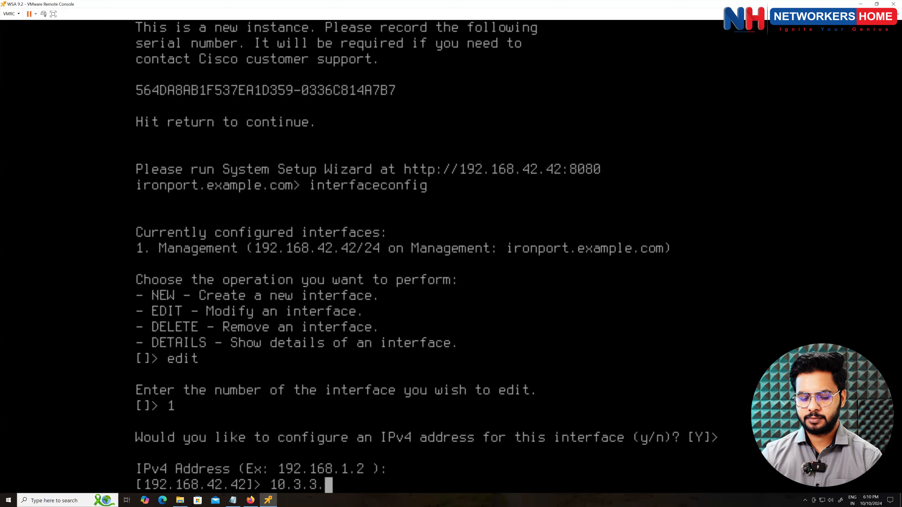
type("9")
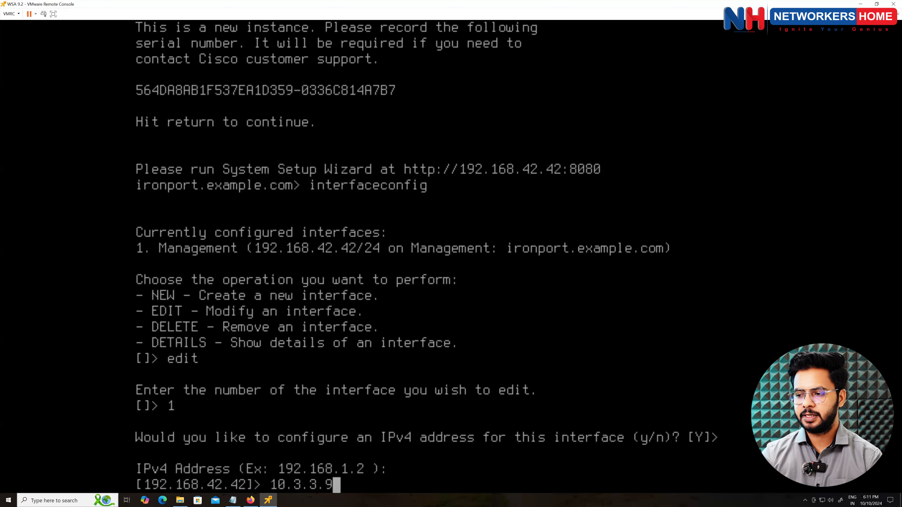
type("2")
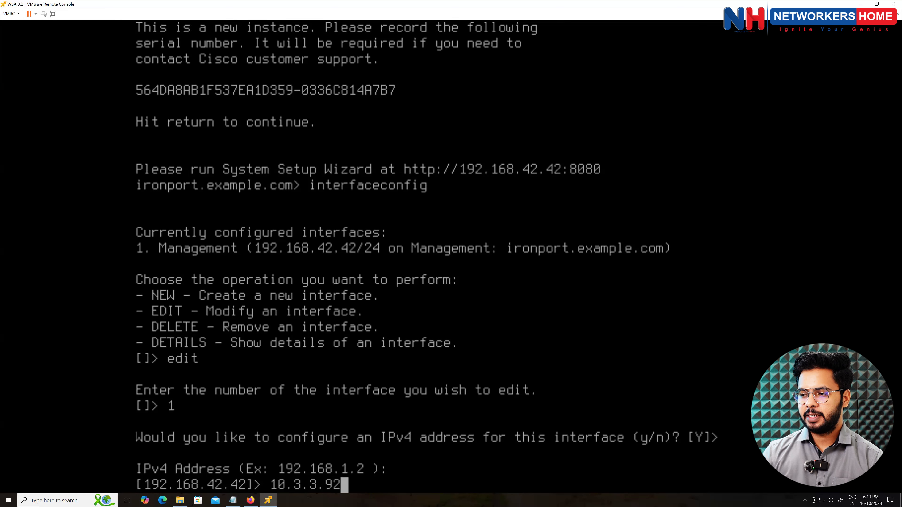
key("Return")
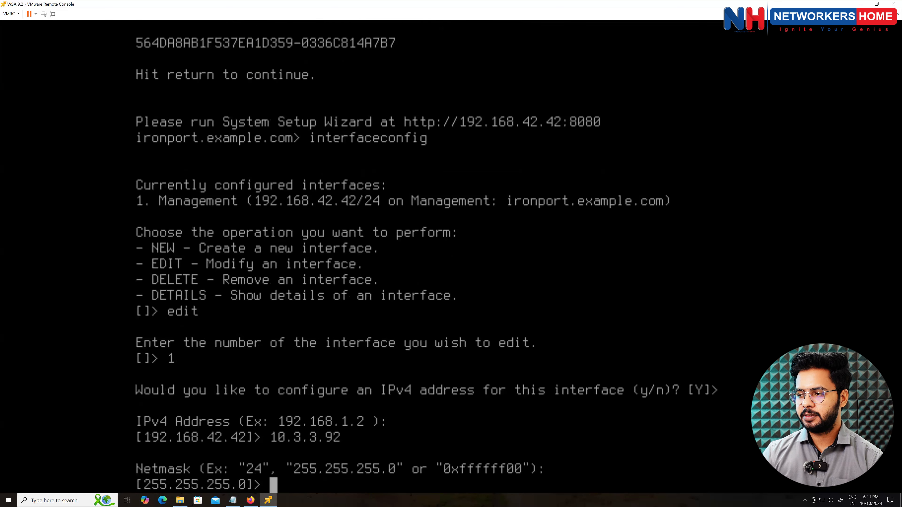
- Keep netmask 255.255.255.0, skip IPv6, and set the hostname to wsa.cisco.com
key("Return")
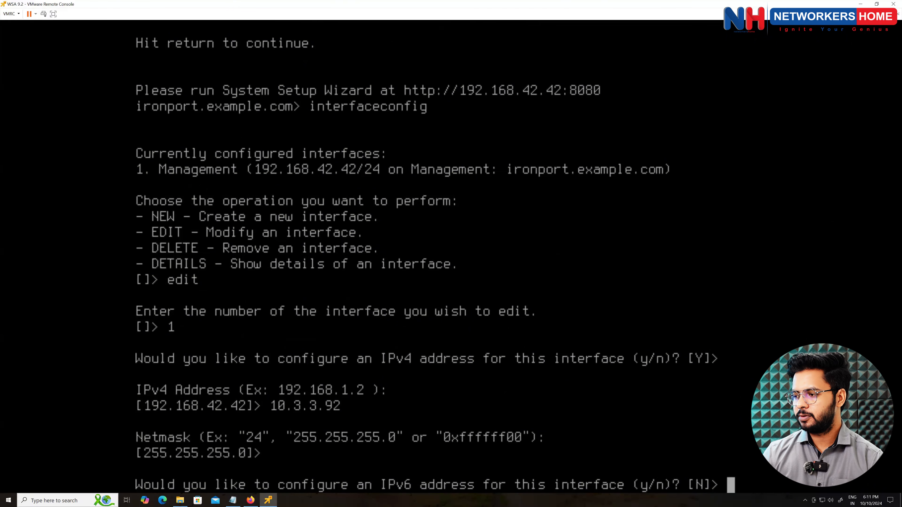
key("Return")
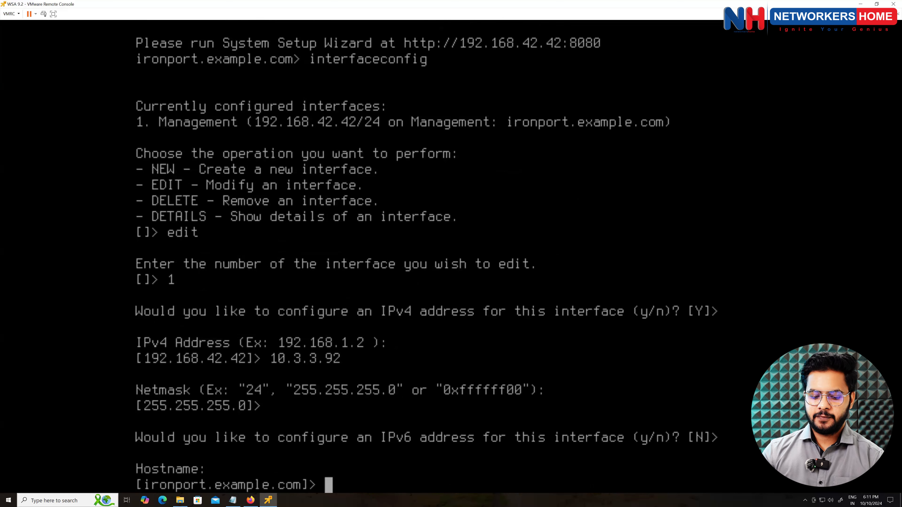
type("commit")
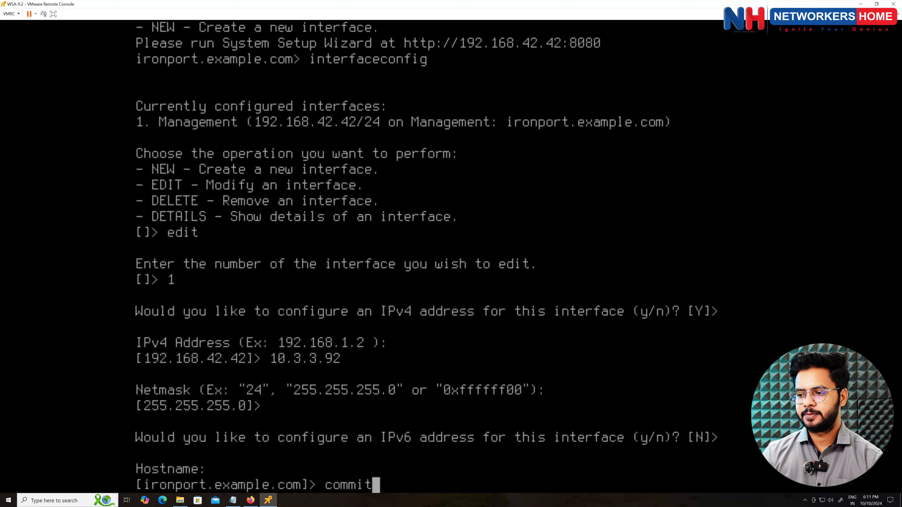
key("Return")
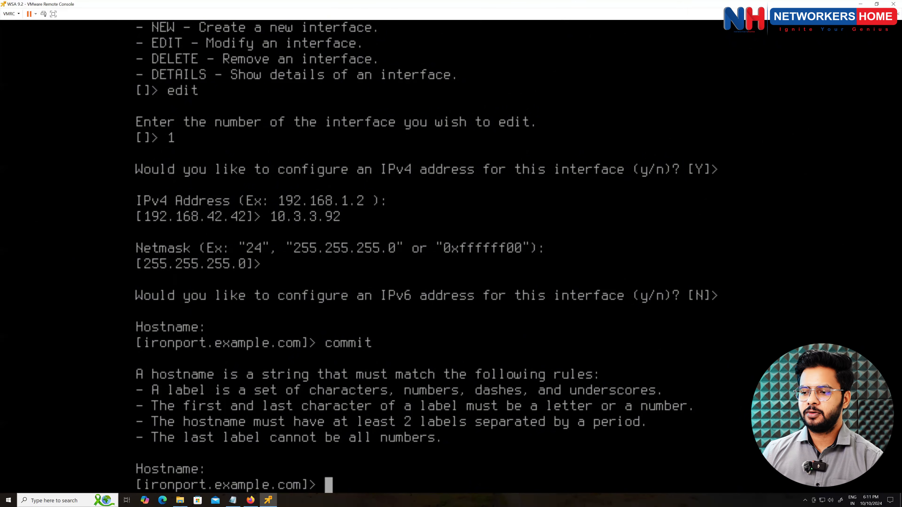
type("wsa")
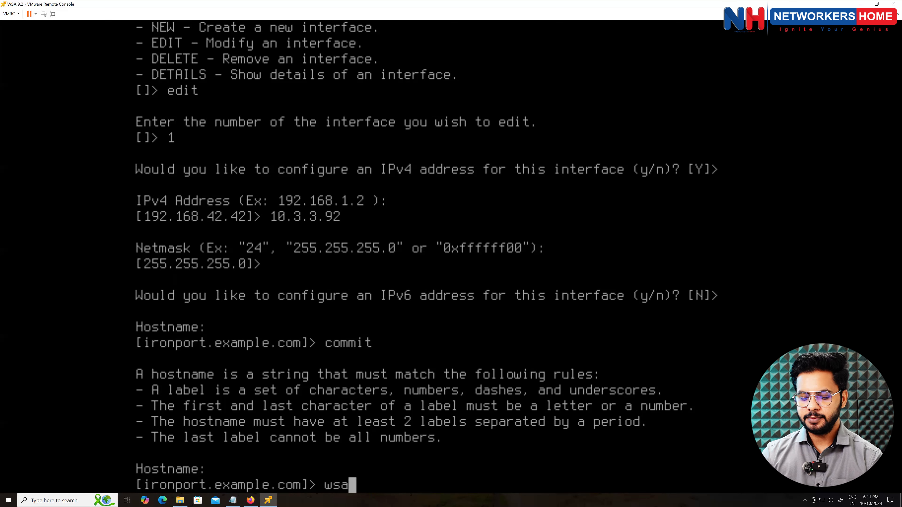
type(".cisco.c")
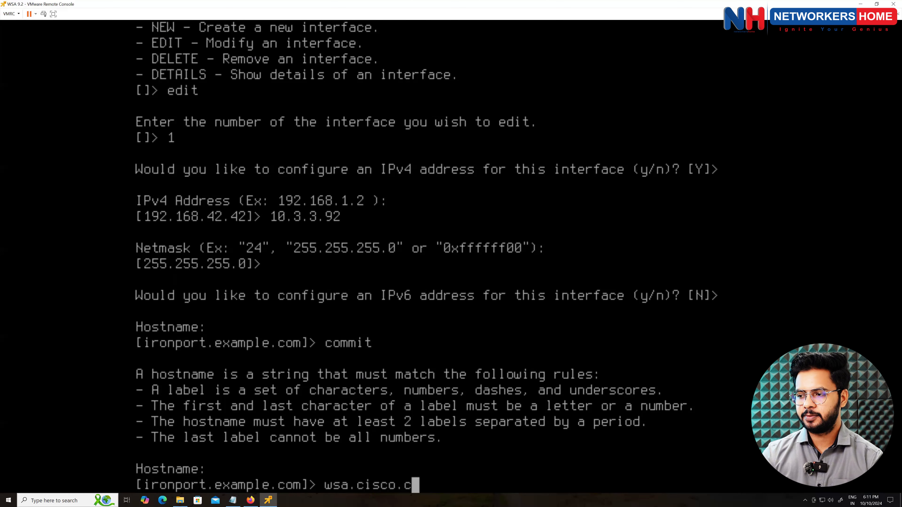
type("om")
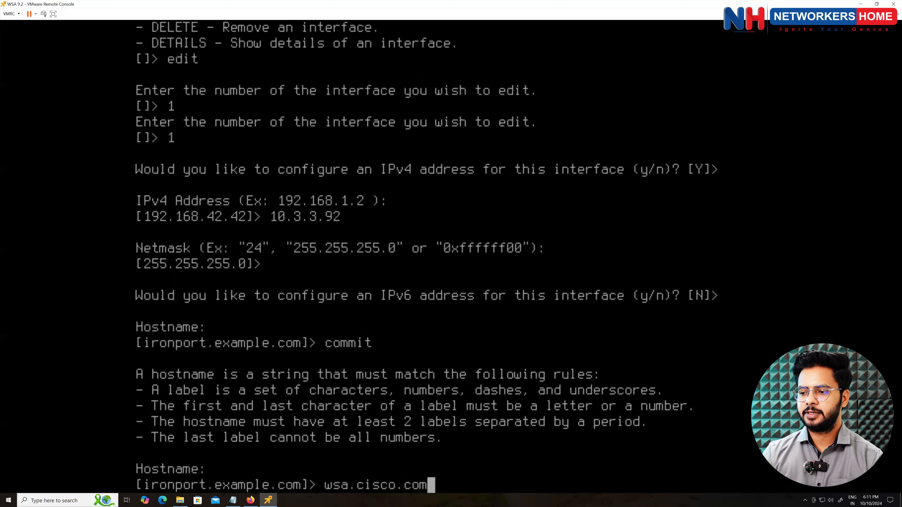
key("Return")
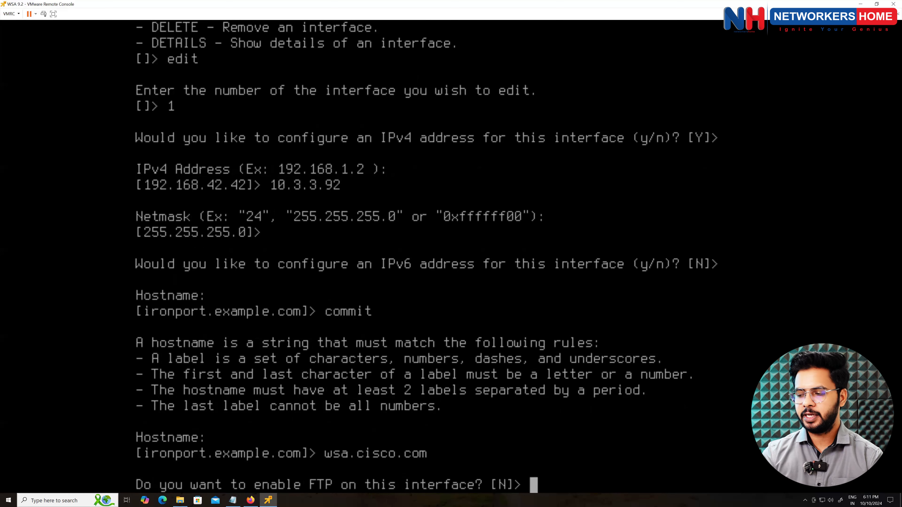
- Enable FTP on default port 21 and SSH on default port 22
type("Y")
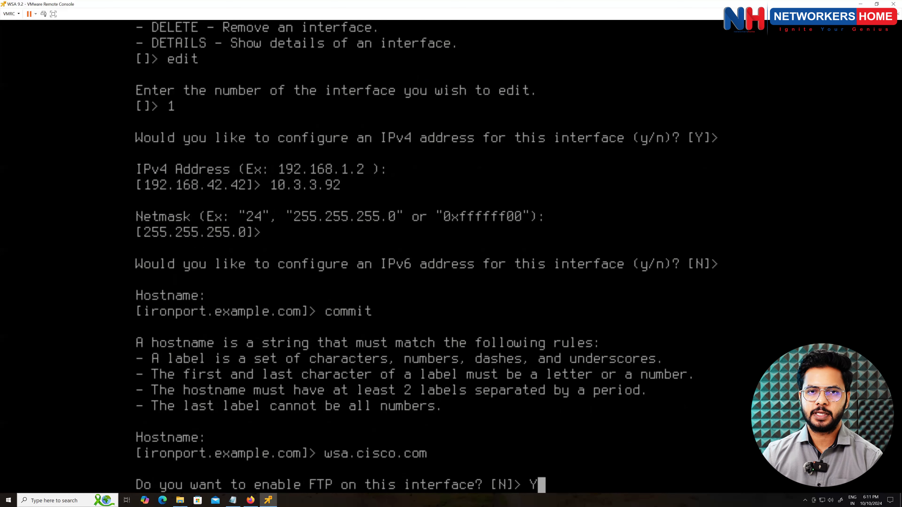
key("Return")
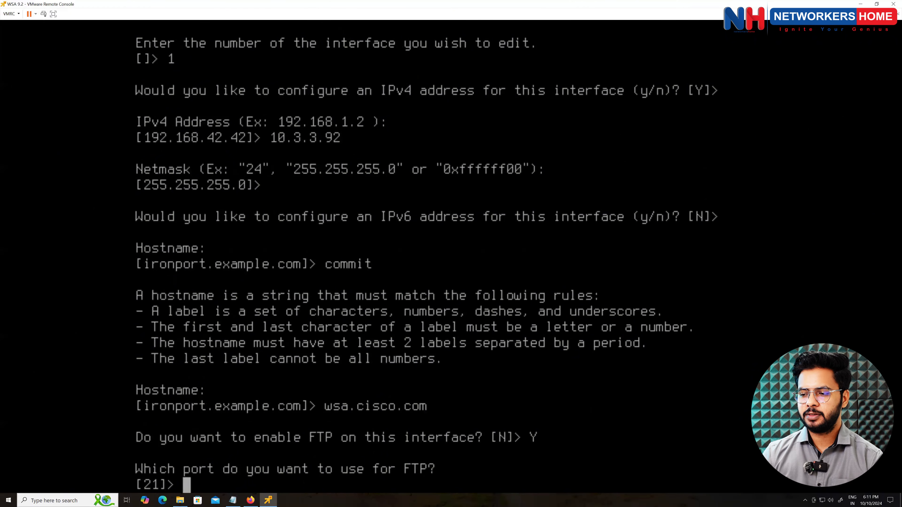
key("Return")
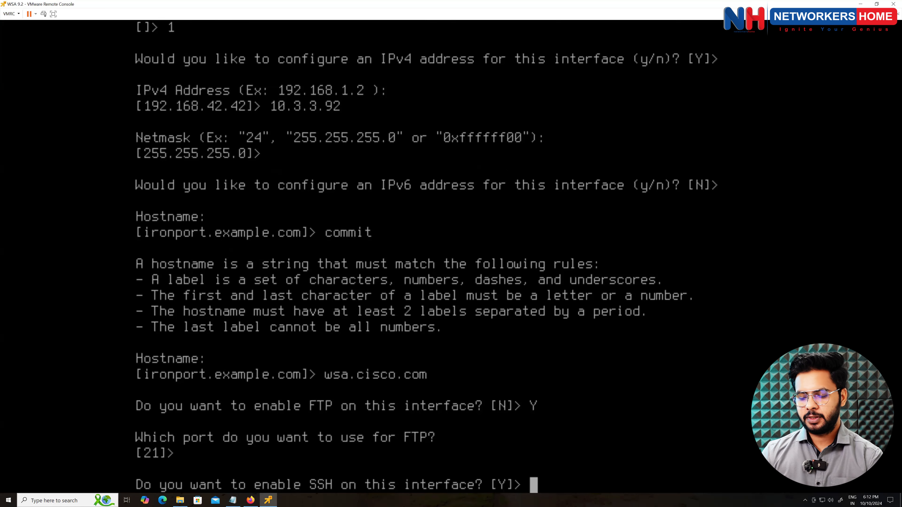
type("Y")
key("Return")
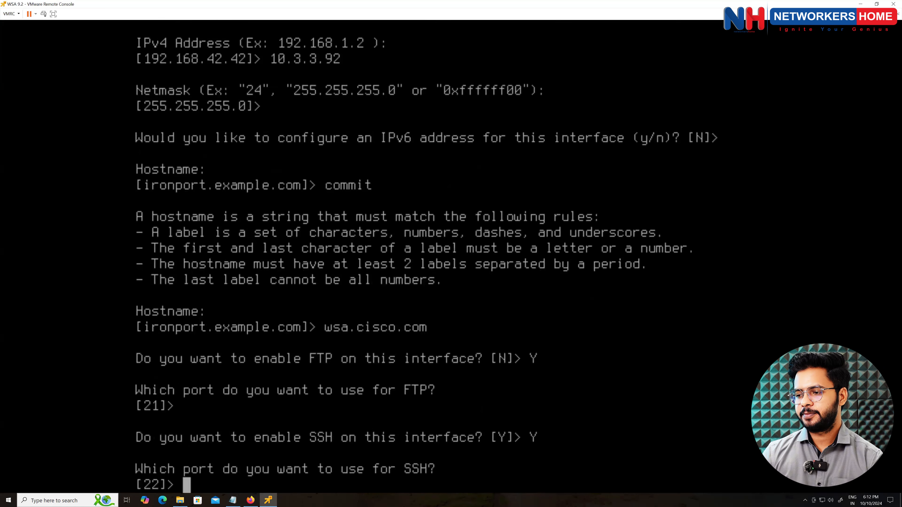
key("Return")
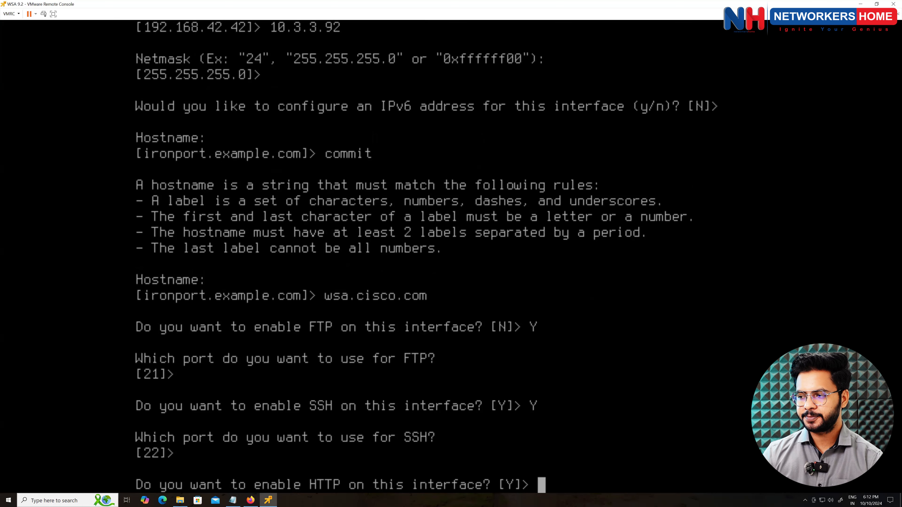
- Enable HTTP on 8080 and HTTPS on 8443 with the demo certificate, without HTTPS redirect
key("Return")
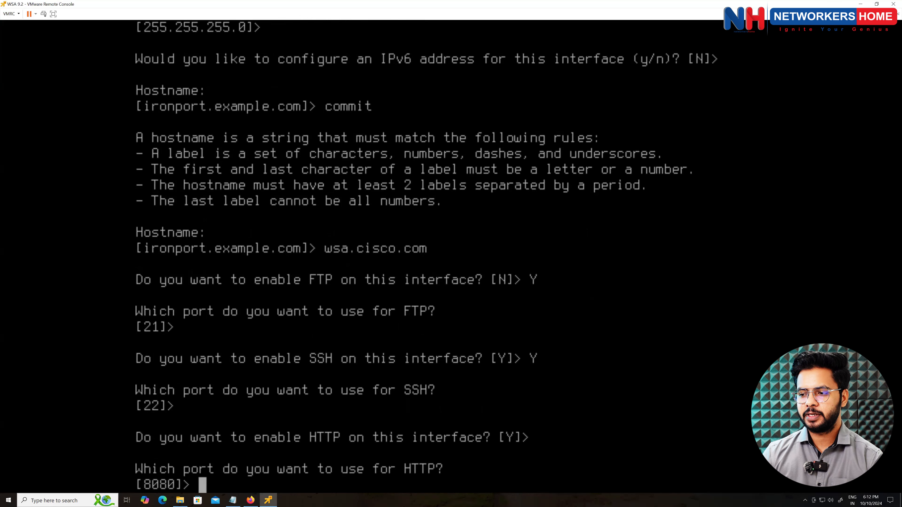
key("Return")
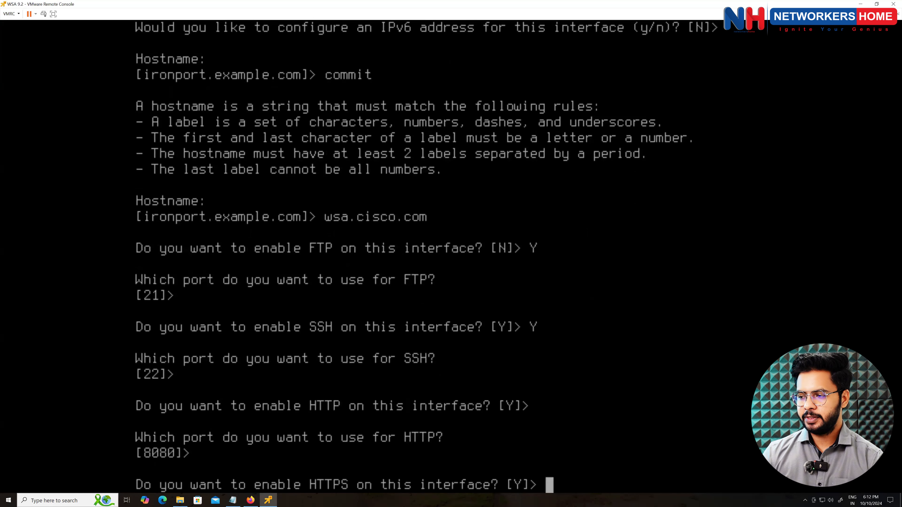
key("Return")
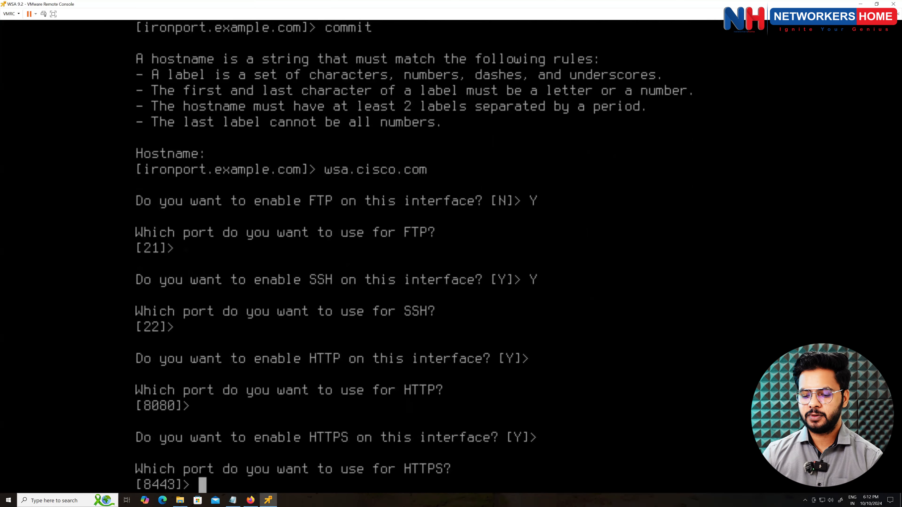
key("Return")
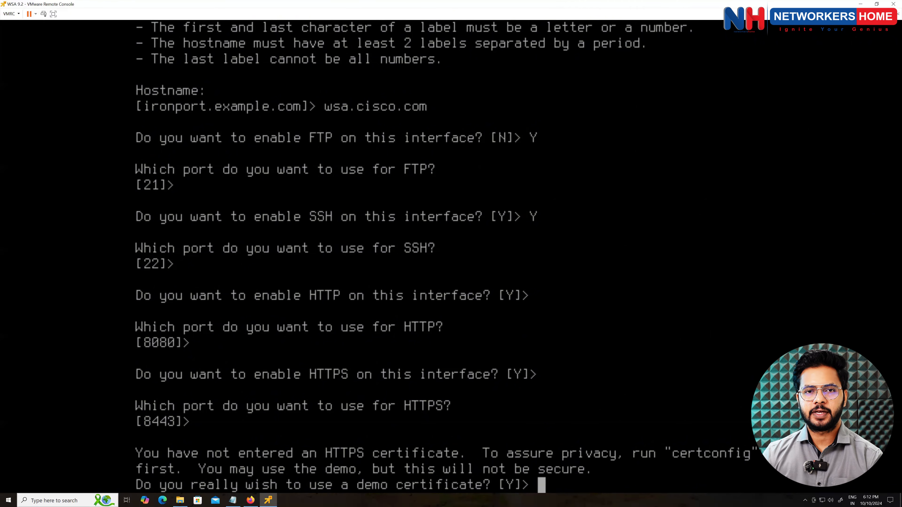
key("Return")
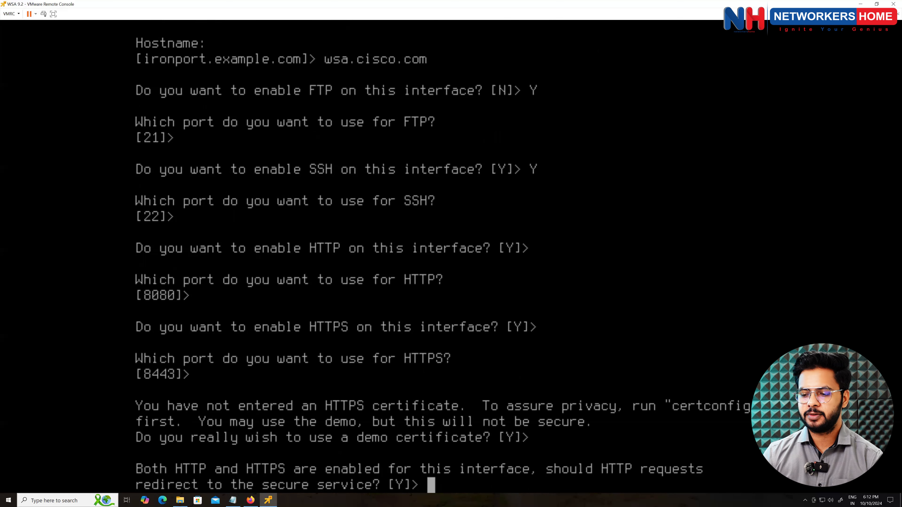
type("N")
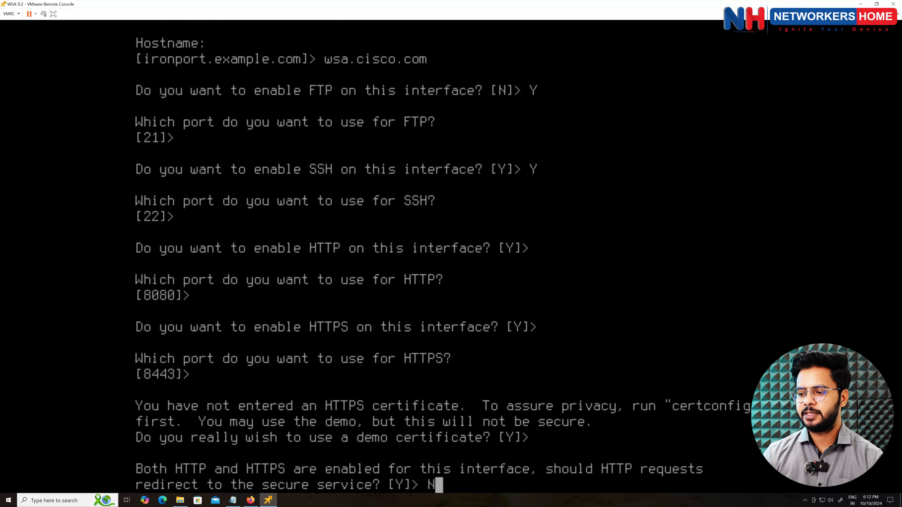
key("Return")
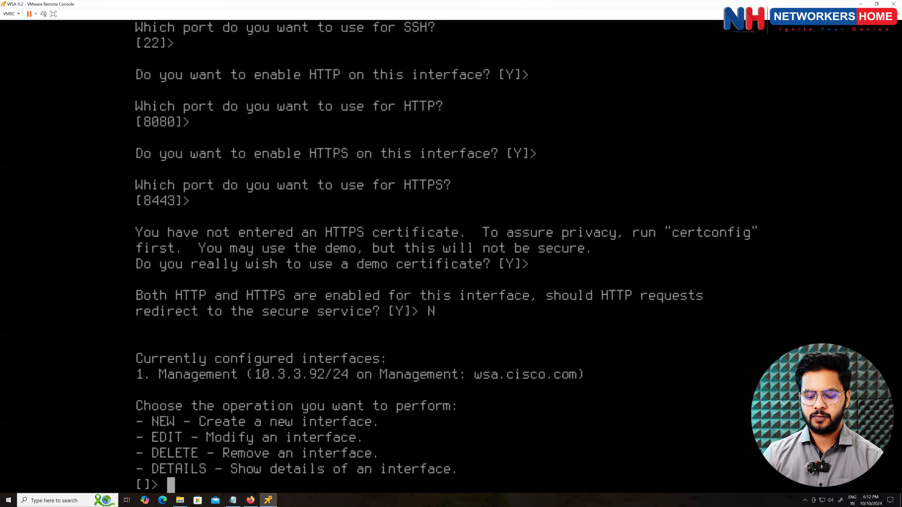
- Leave interfaceconfig and commit the configuration changes without a comment
type("c")
key("BackSpace")
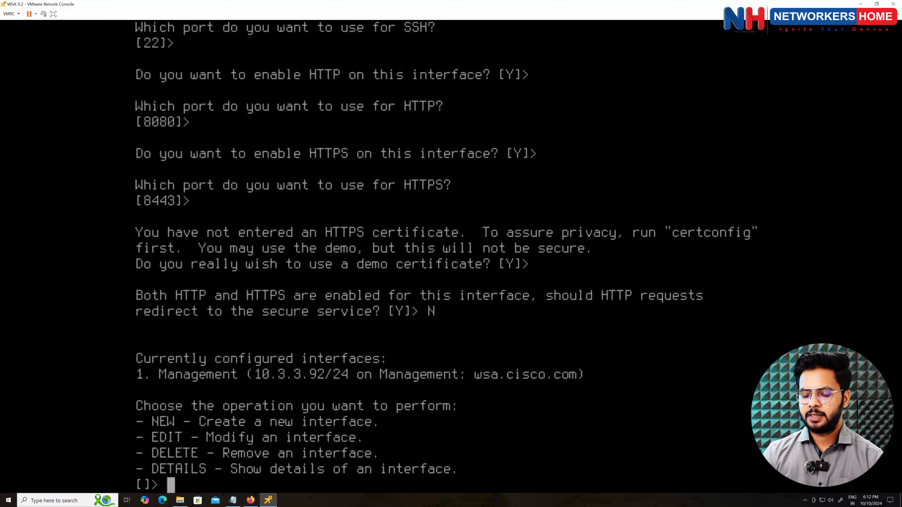
key("Return")
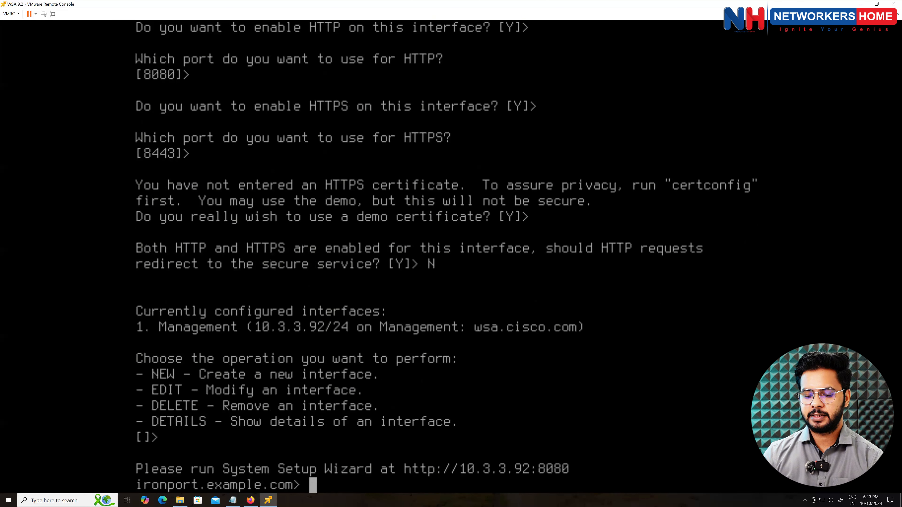
type("commit")
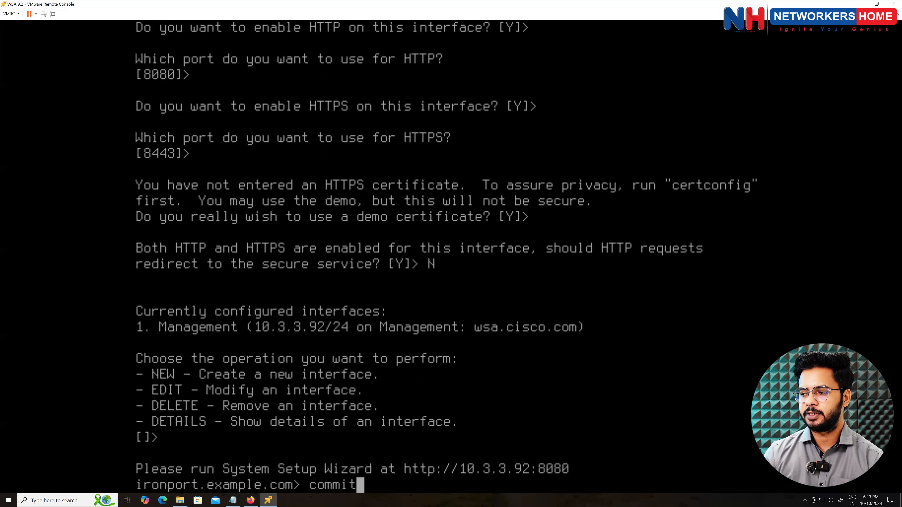
key("Return")
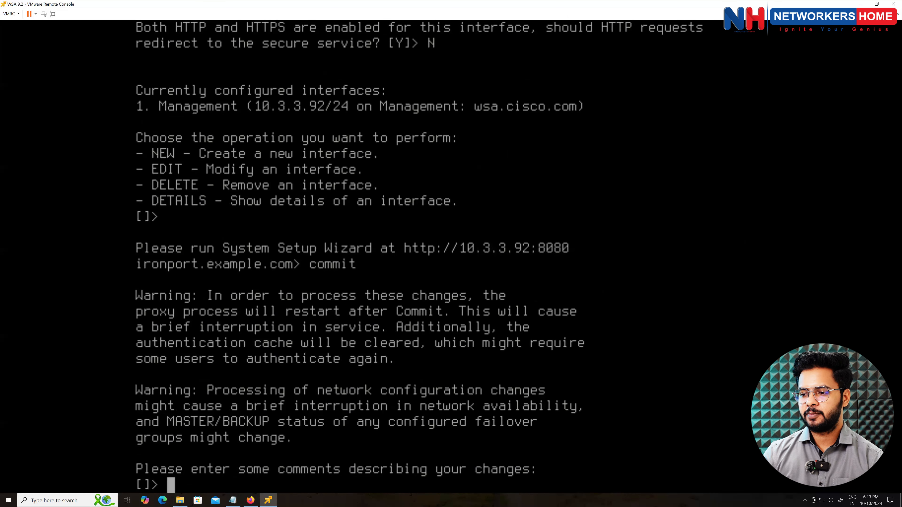
key("Return")
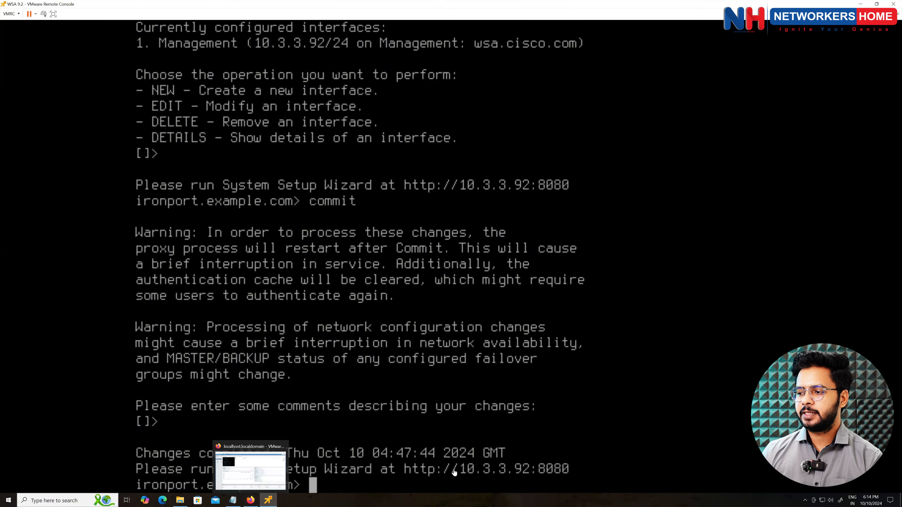
- Open a new Firefox tab with the address bar ready
left_click(260, 469)
left_click(102, 8)
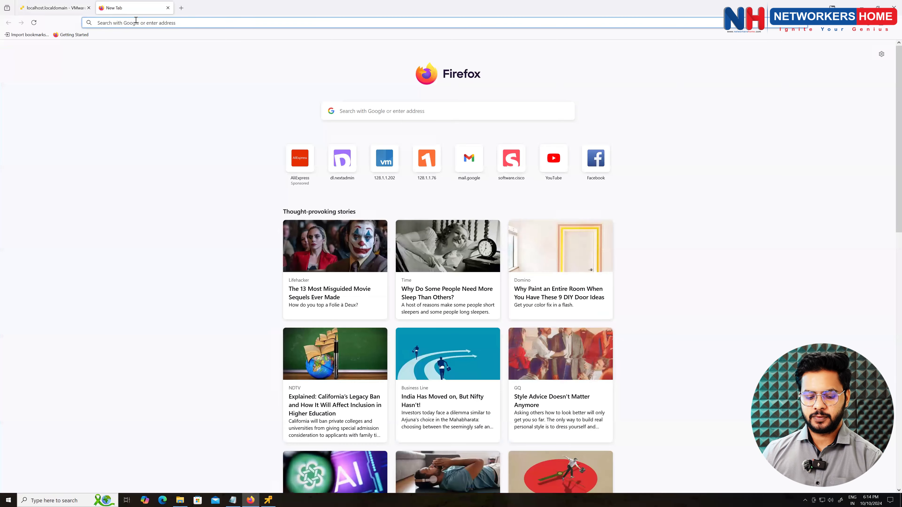
left_click(136, 21)
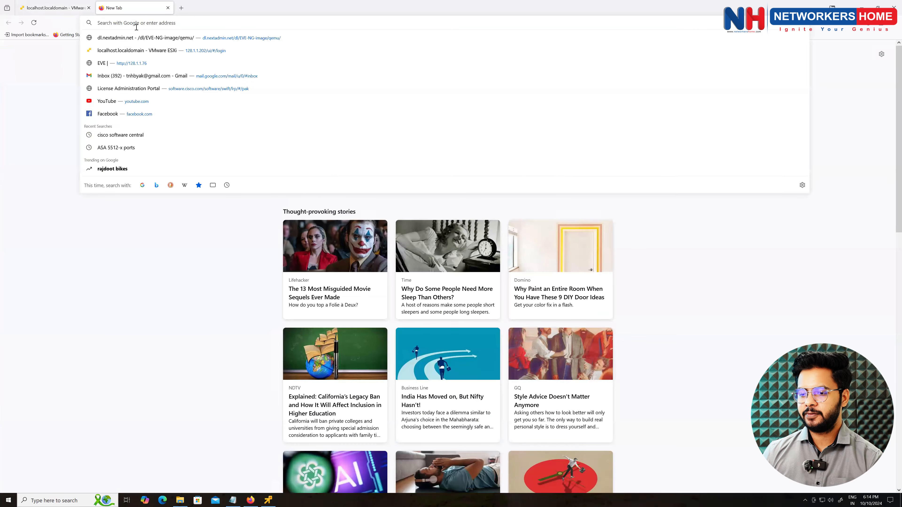
- Ping 10.3.3.92 from Command Prompt and stop it, showing 0% packet loss
key("super")
type("cmd")
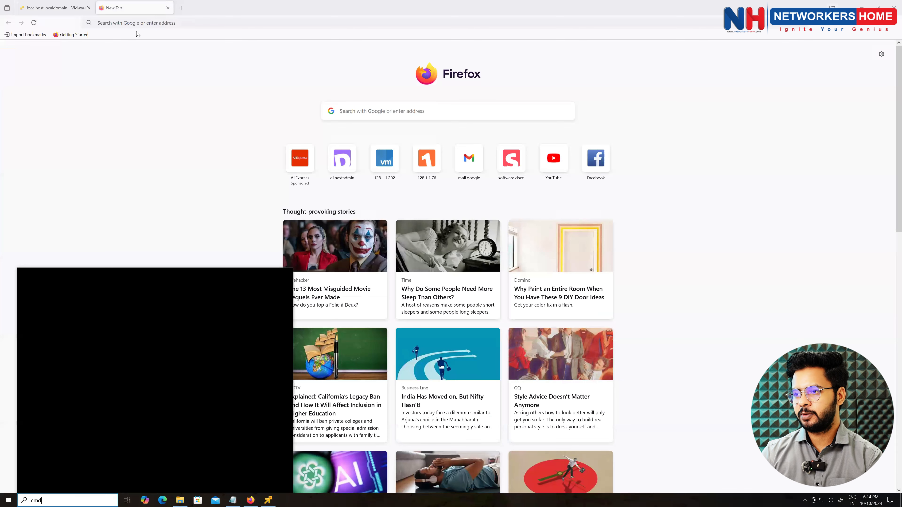
key("Return")
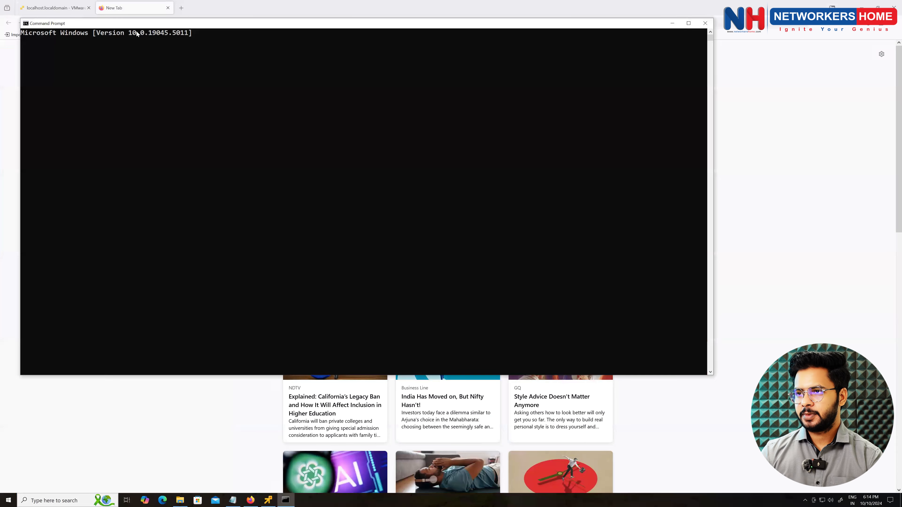
type("ping")
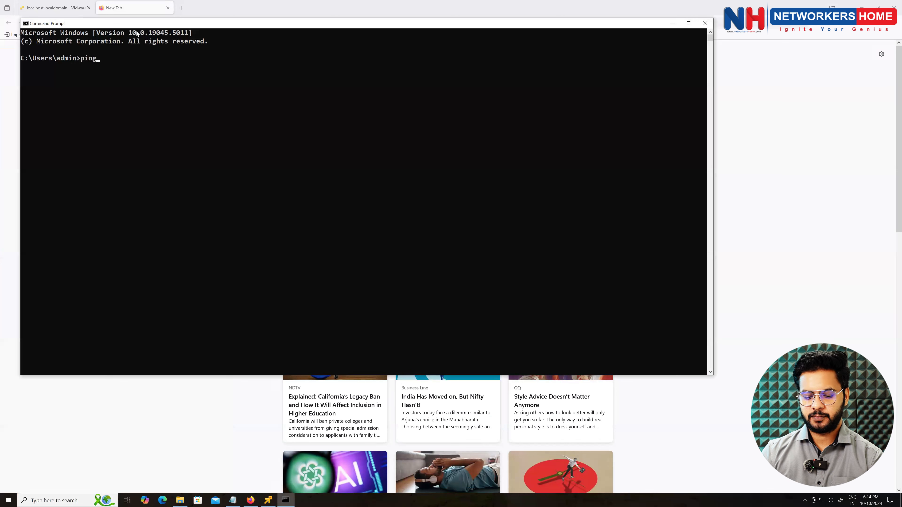
type(" 10.3.3.92")
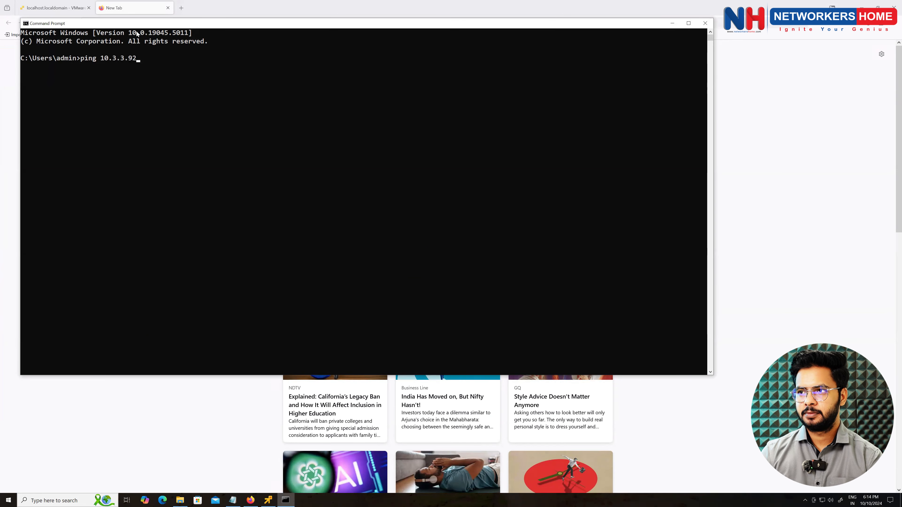
key("Return")
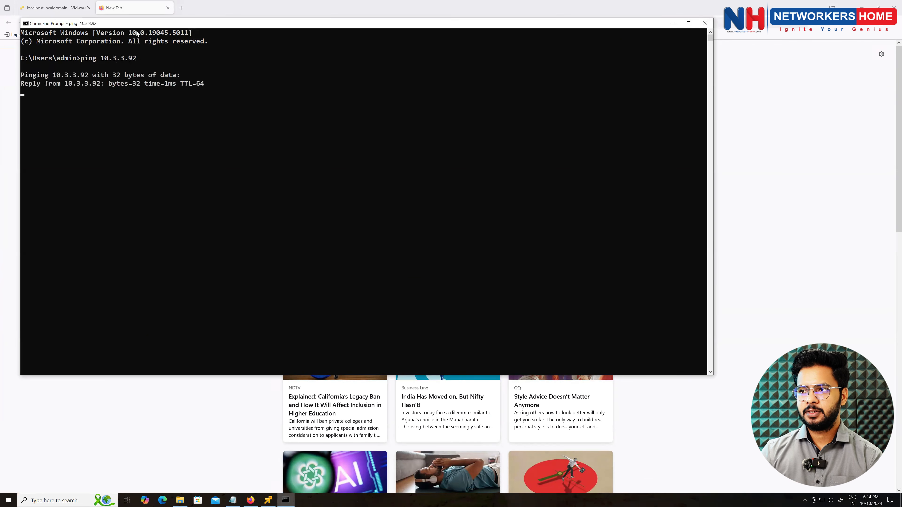
key("ctrl+c")
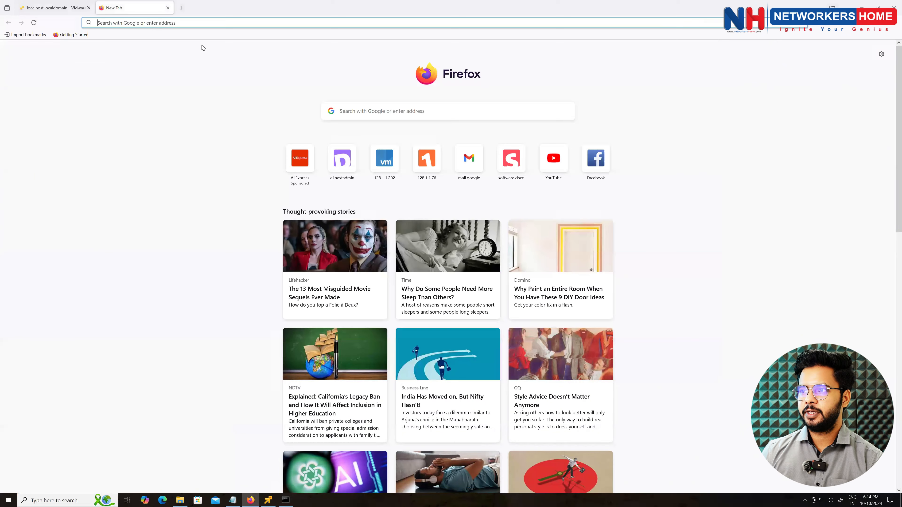
left_click(672, 23)
left_click(153, 24)
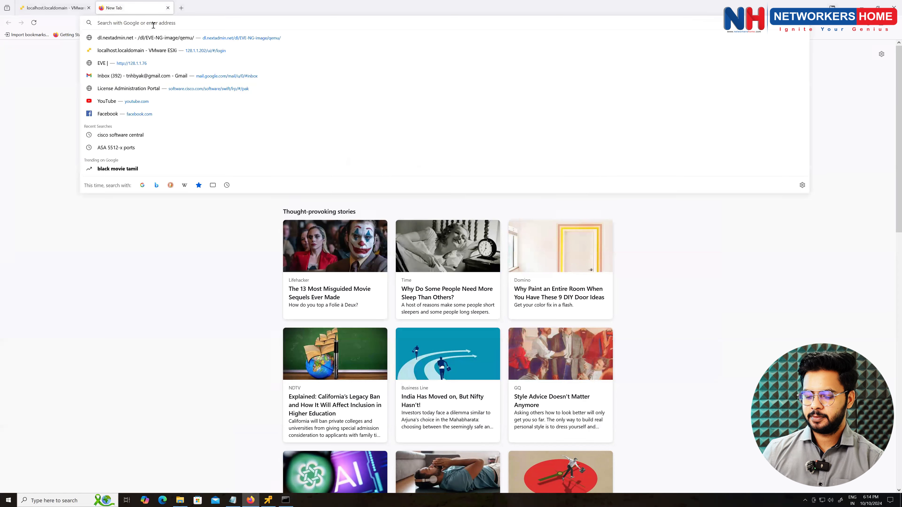
type("h")
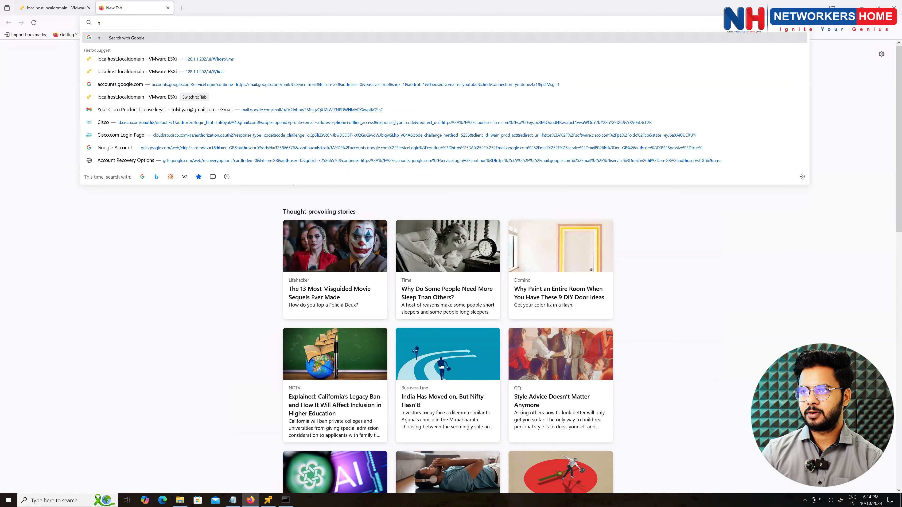
type("ttp://")
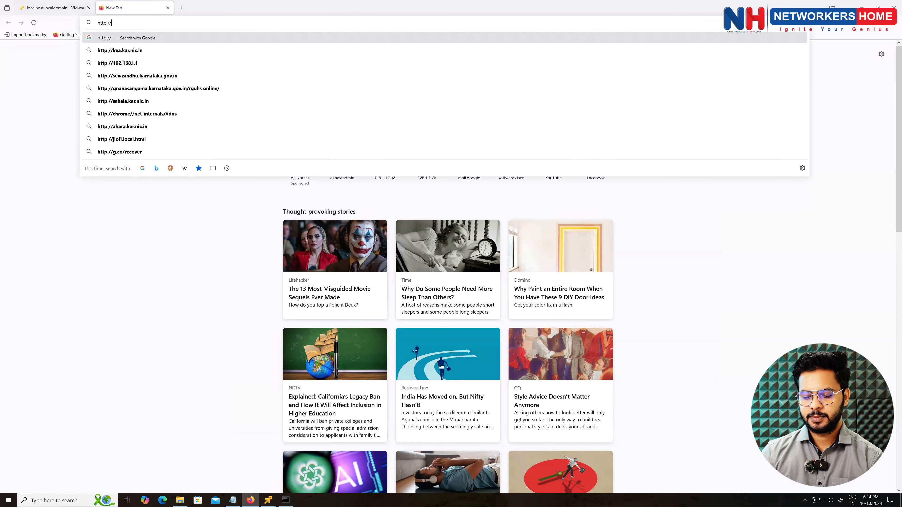
type("10.3.3.92")
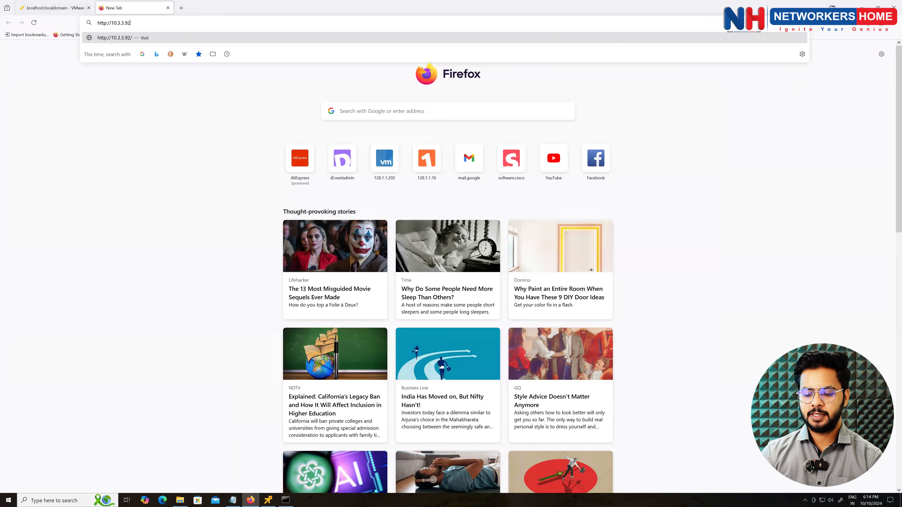
type(":8080")
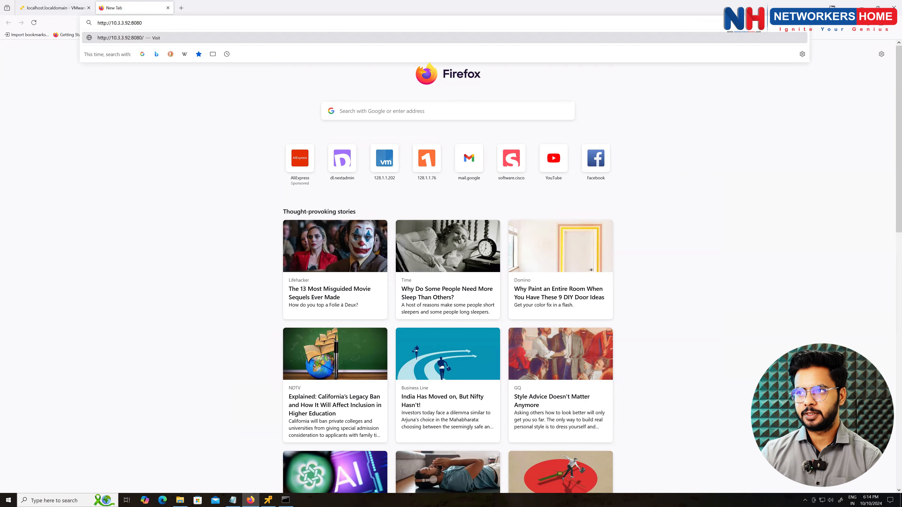
key("Return")
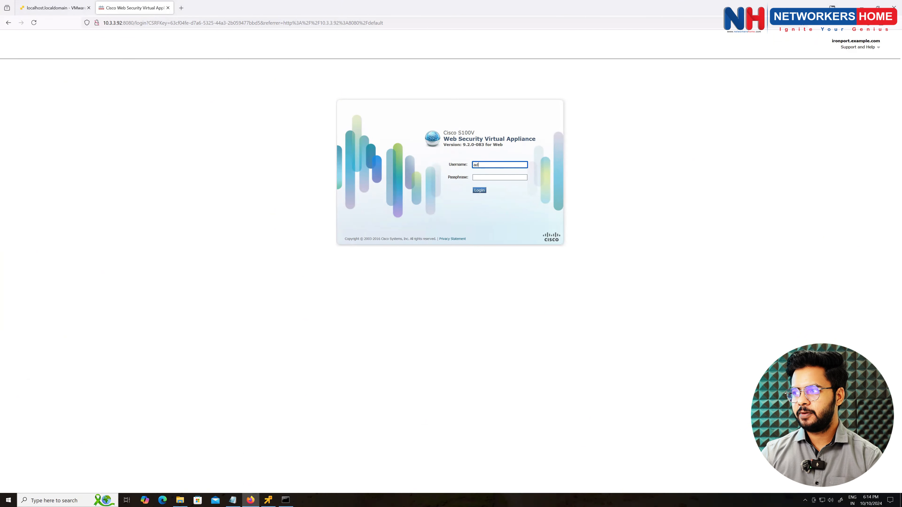
- Enter the passphrase and log in, decline saving the password, and launch Microsoft Edge
key("Tab")
type("iro")
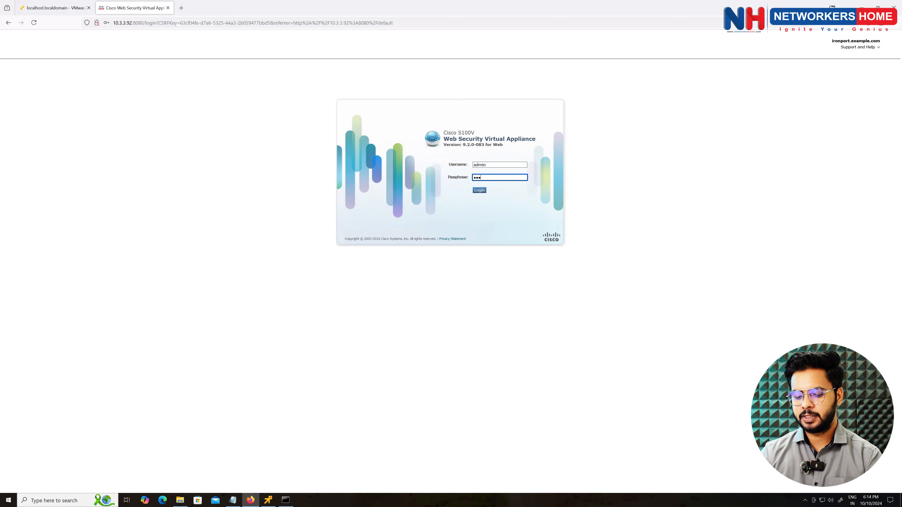
type("nport")
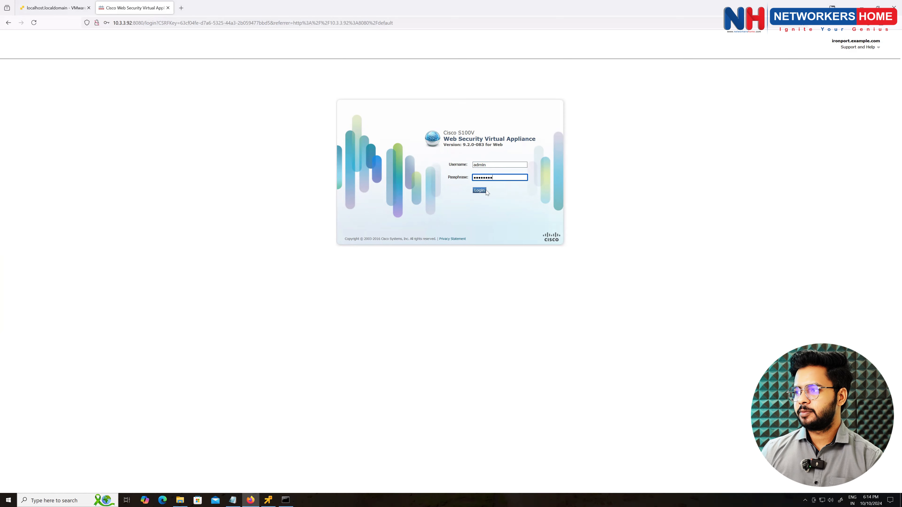
left_click(480, 190)
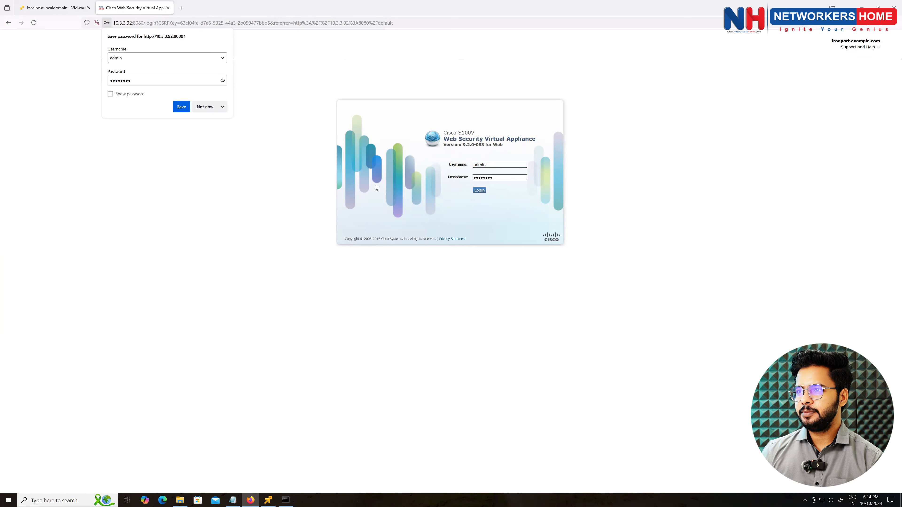
left_click(204, 109)
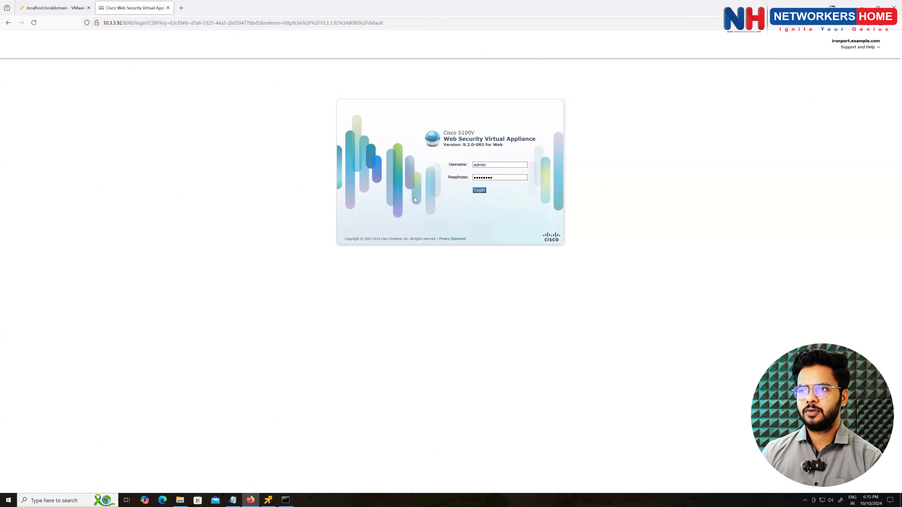
left_click(162, 500)
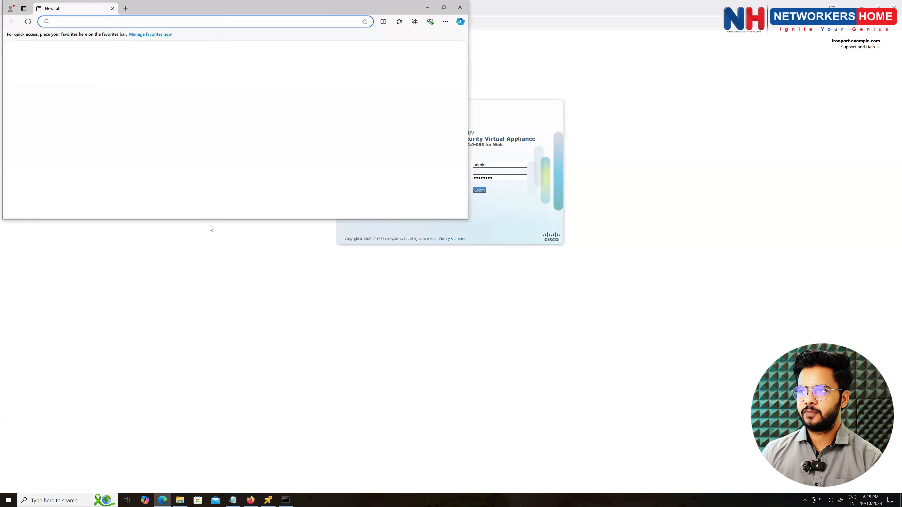
double_click(169, 13)
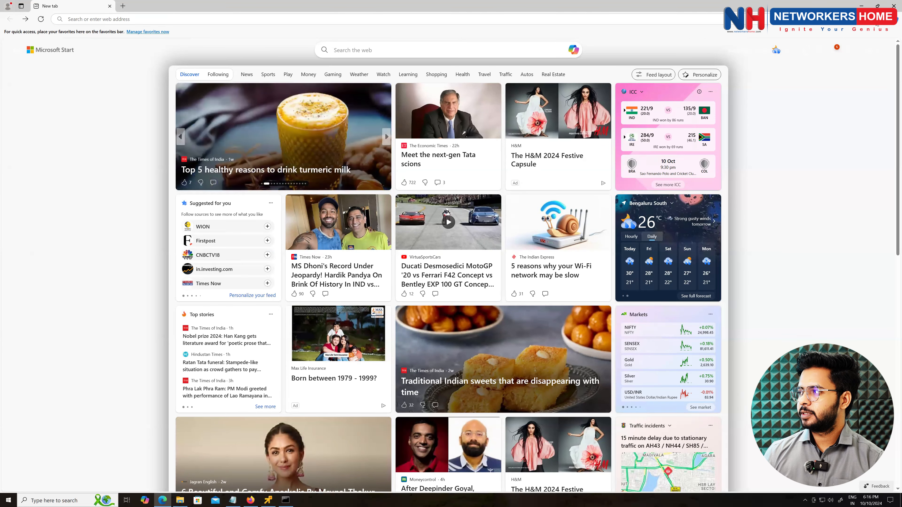
left_click(876, 22)
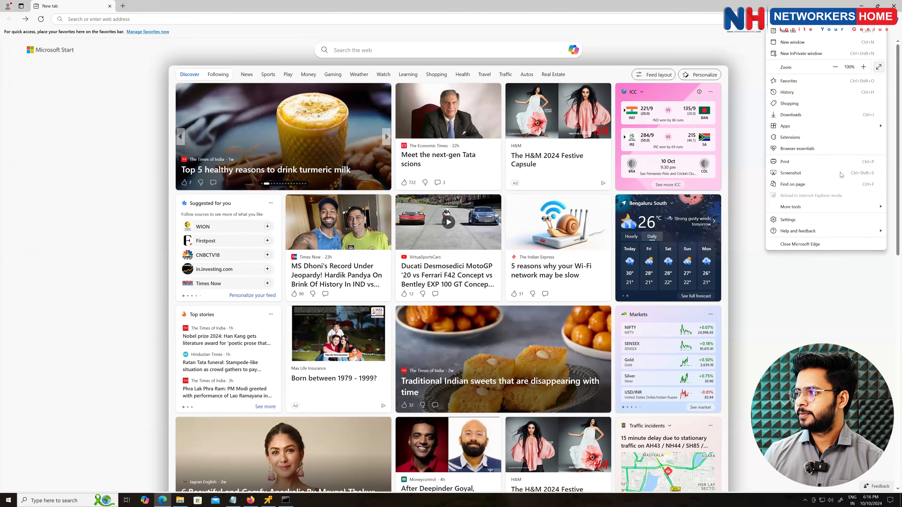
left_click(817, 218)
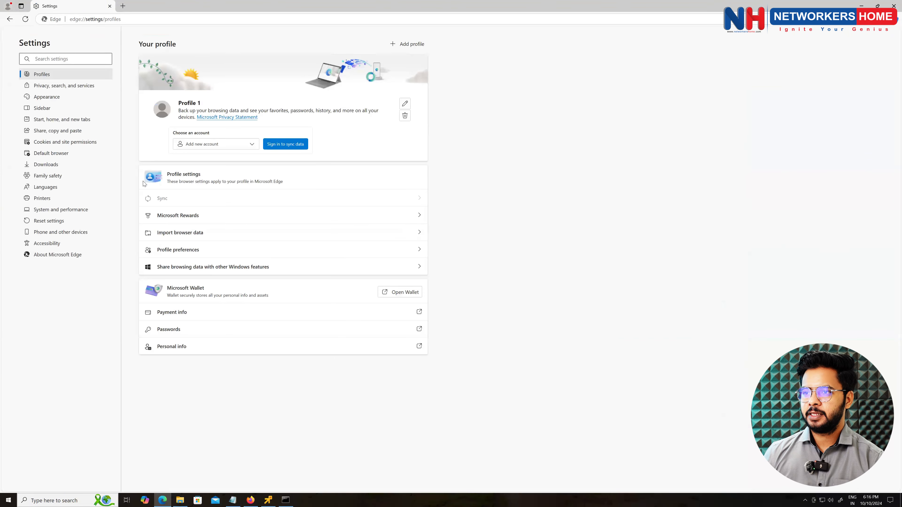
left_click(76, 156)
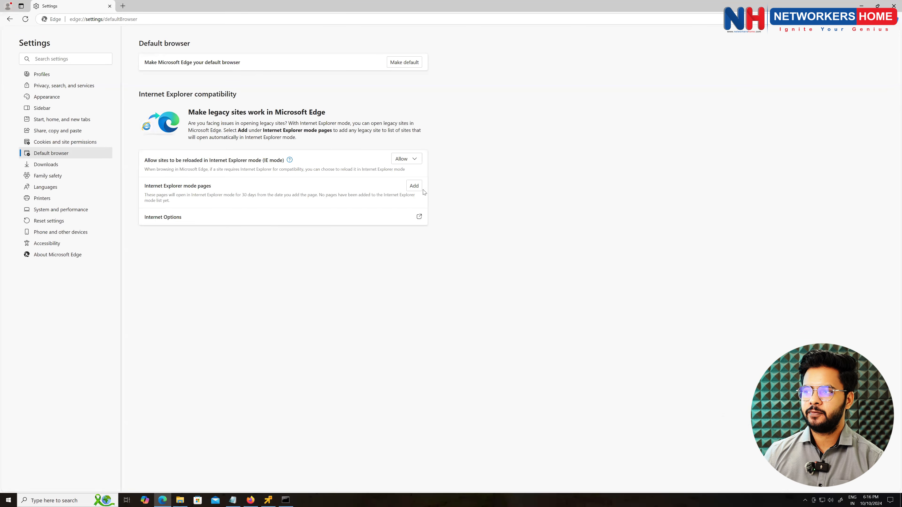
left_click(414, 186)
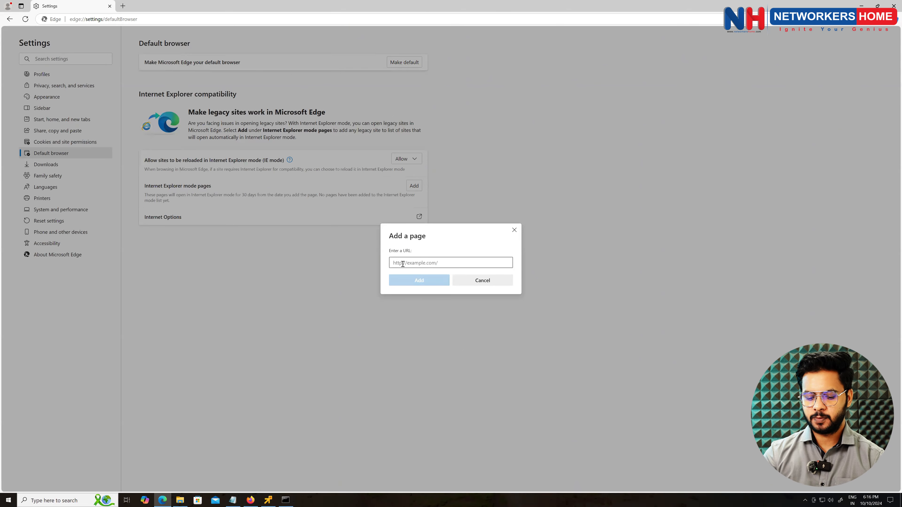
type("htt")
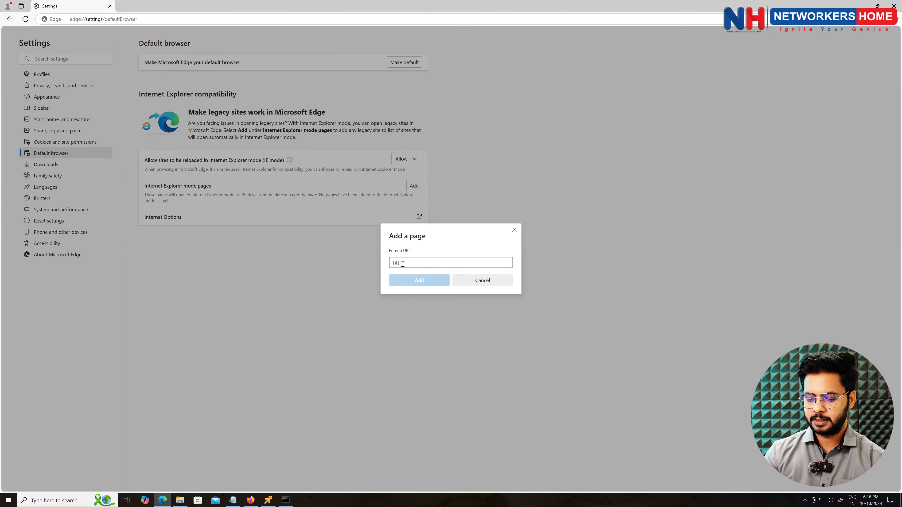
type("p:/")
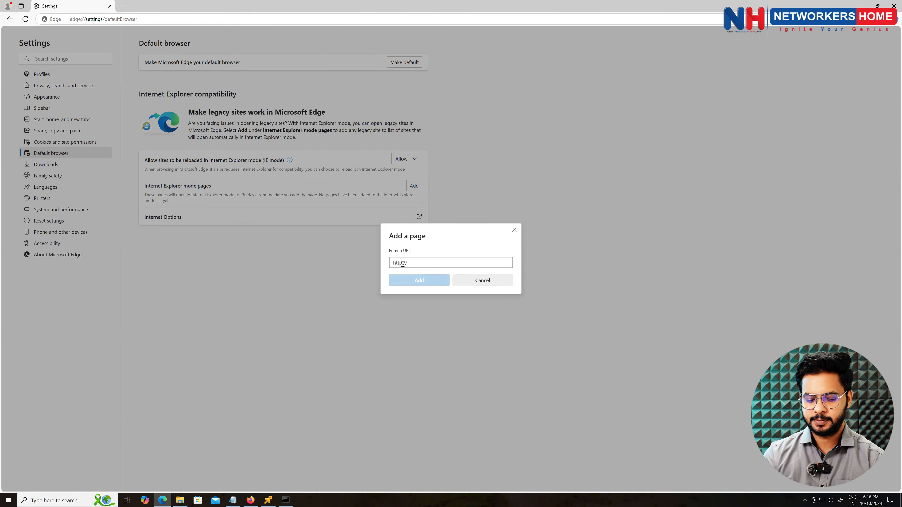
type("/10.3.3.")
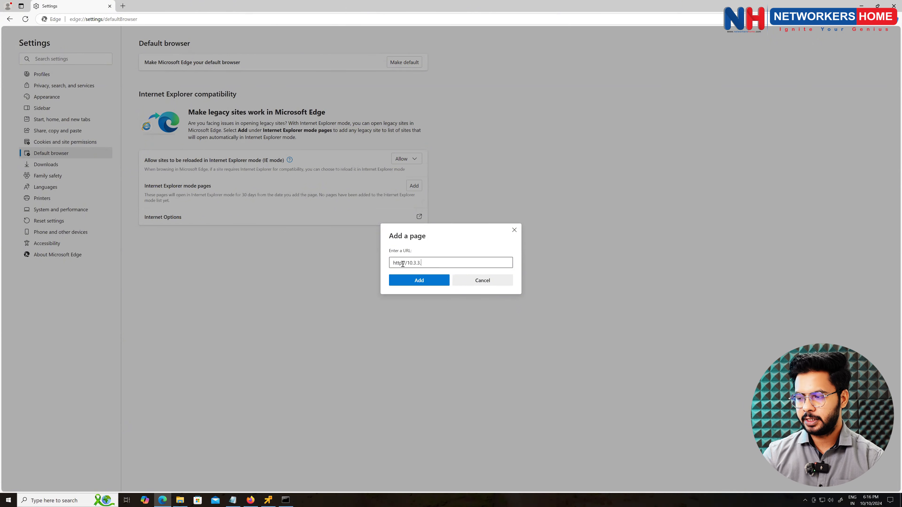
type("92")
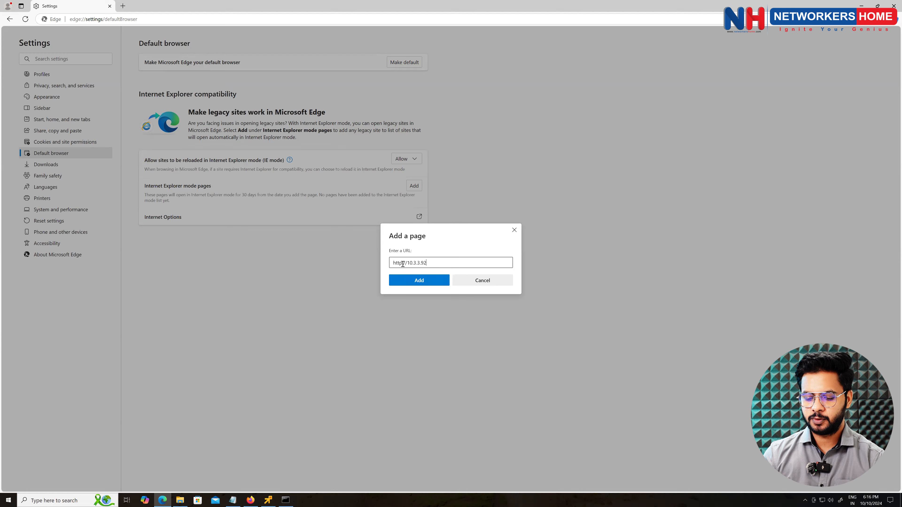
type(":8080")
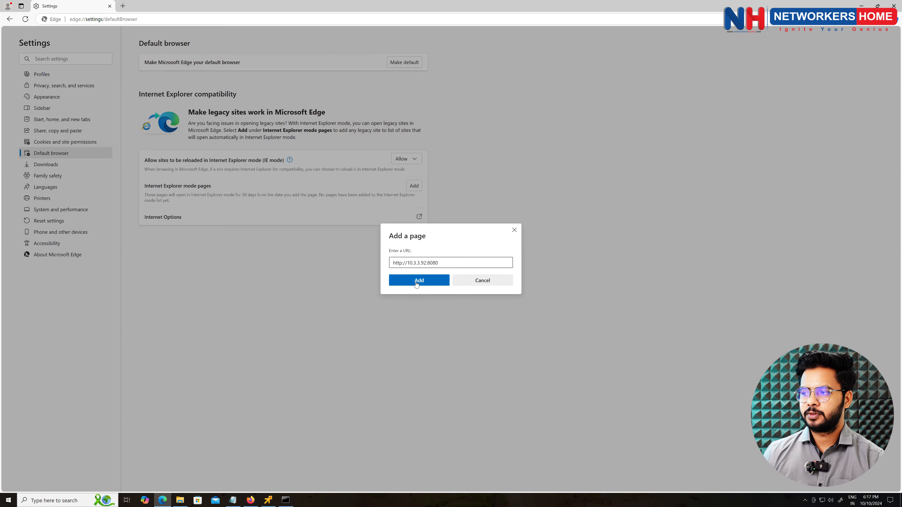
left_click(416, 281)
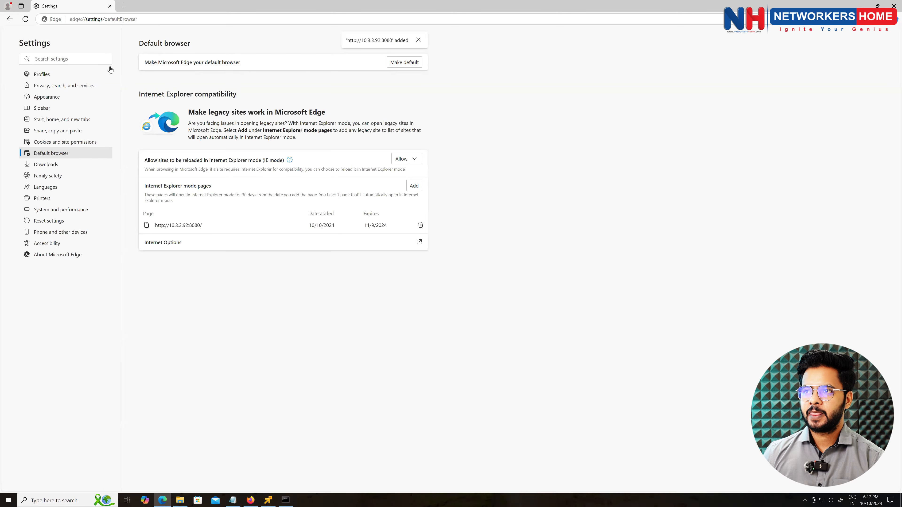
left_click(147, 18)
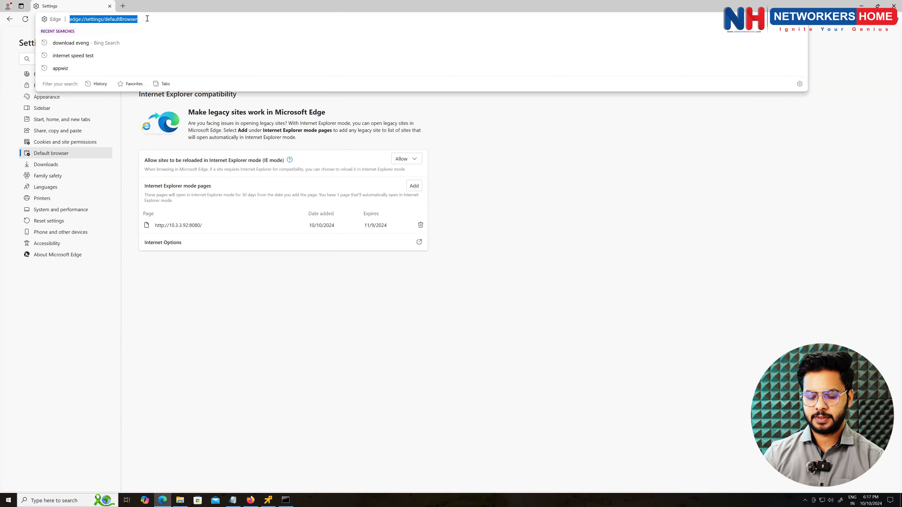
type("http")
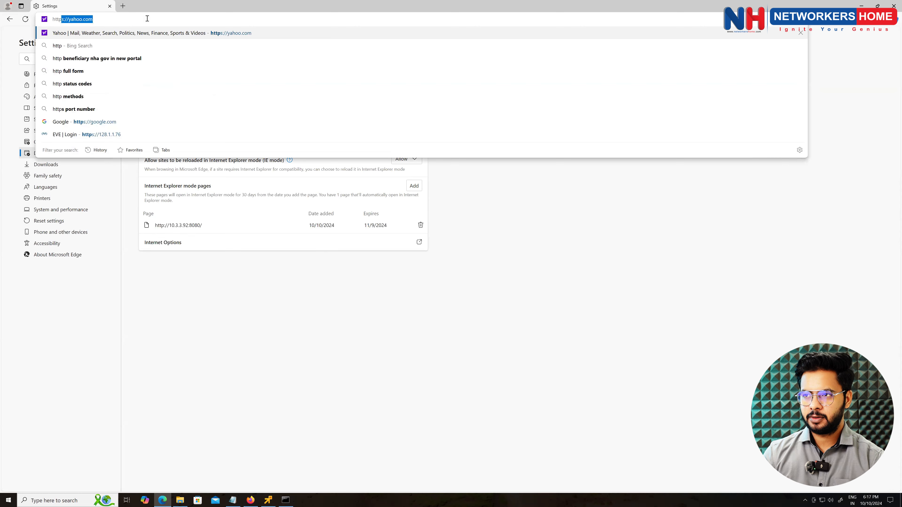
type("://1")
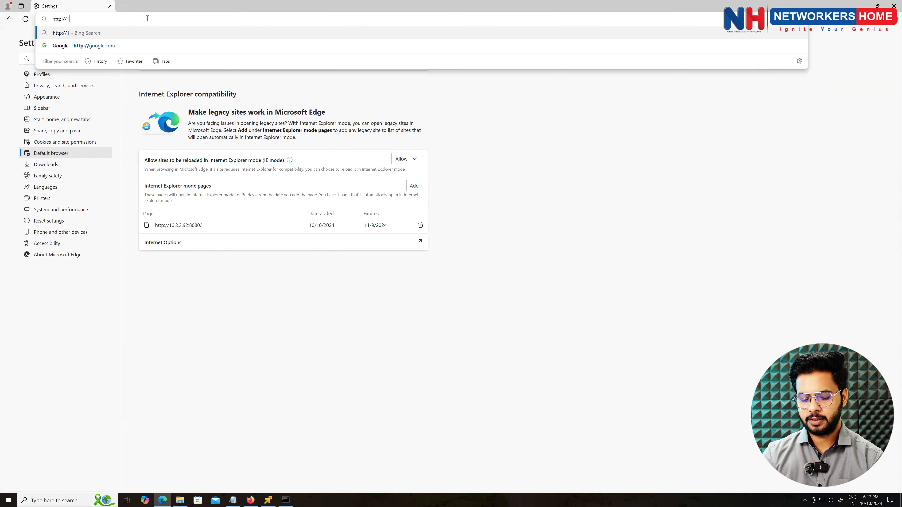
type("0.3.3.9")
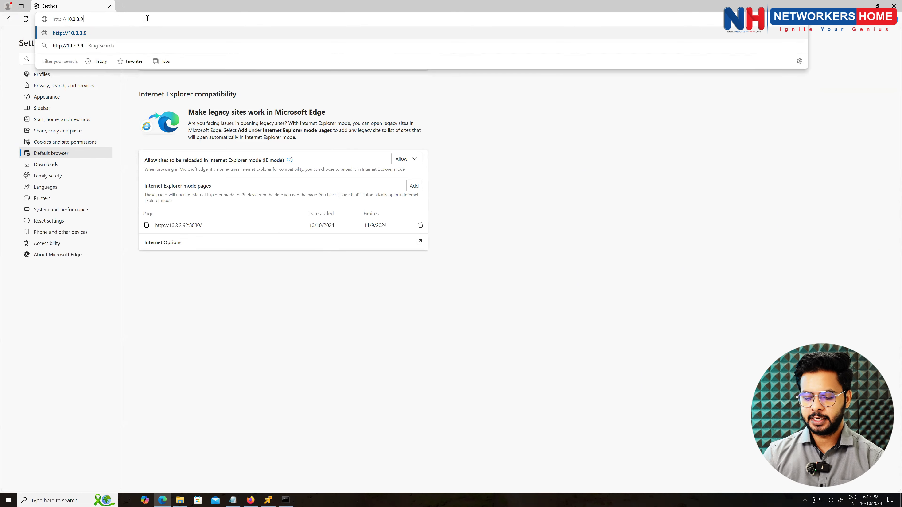
type("2:")
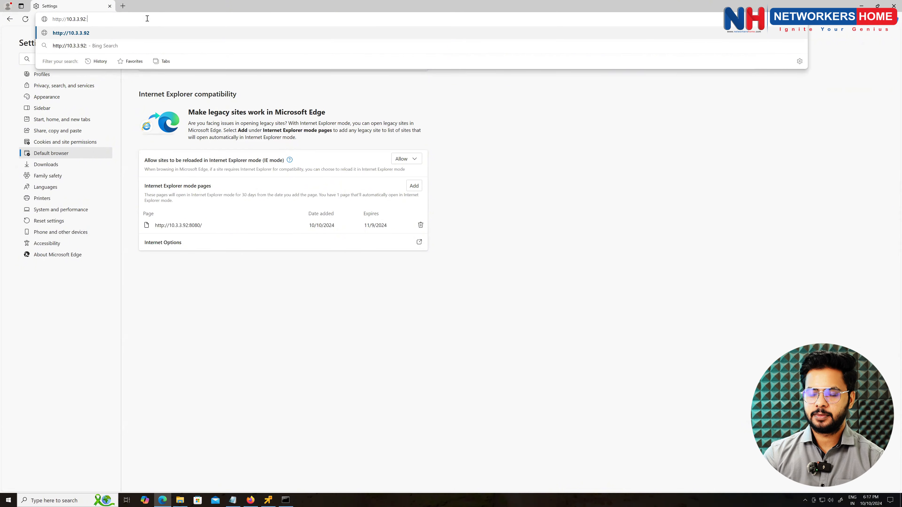
type("8080")
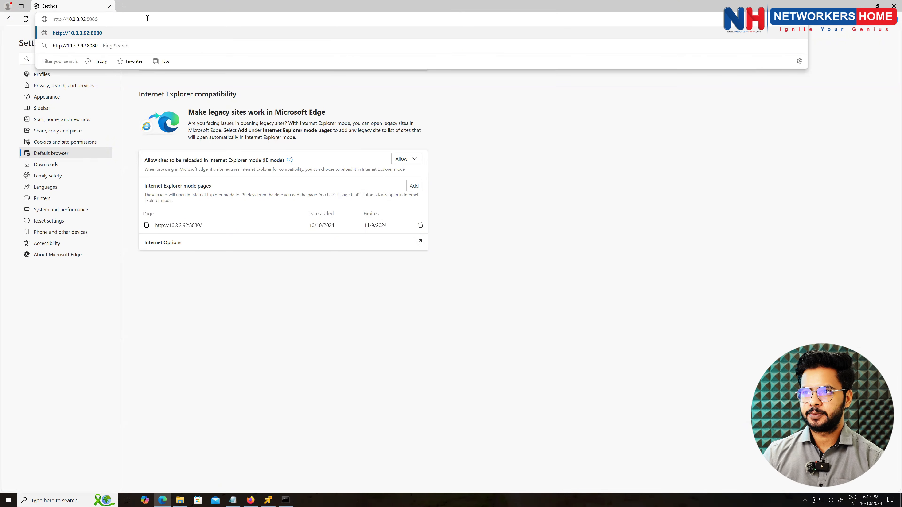
key("Return")
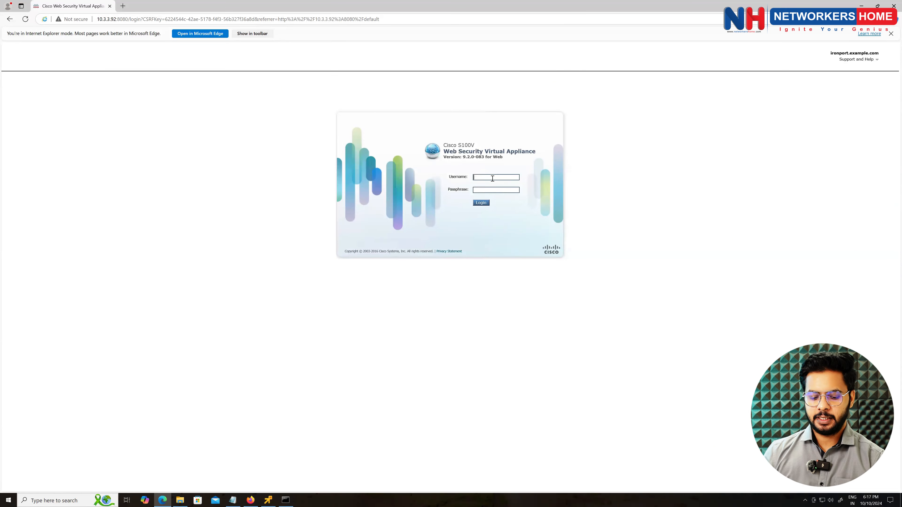
type("admin")
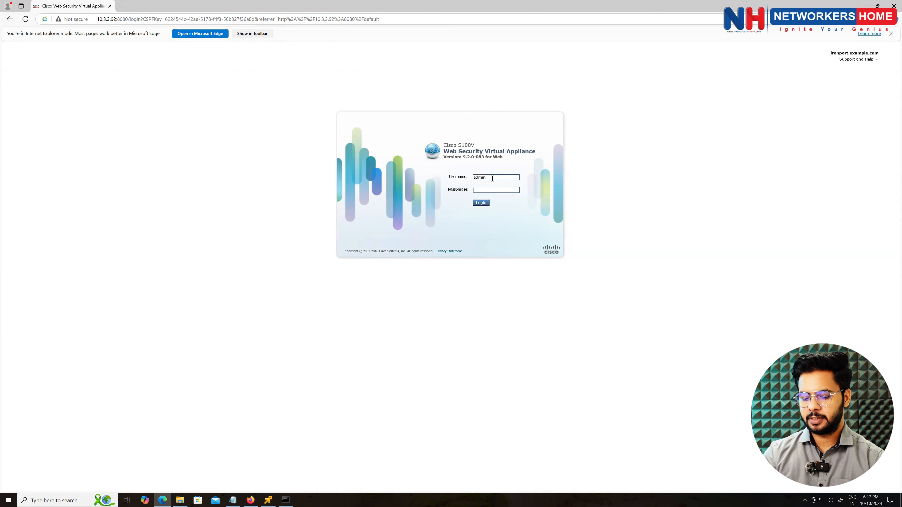
type("ironpor")
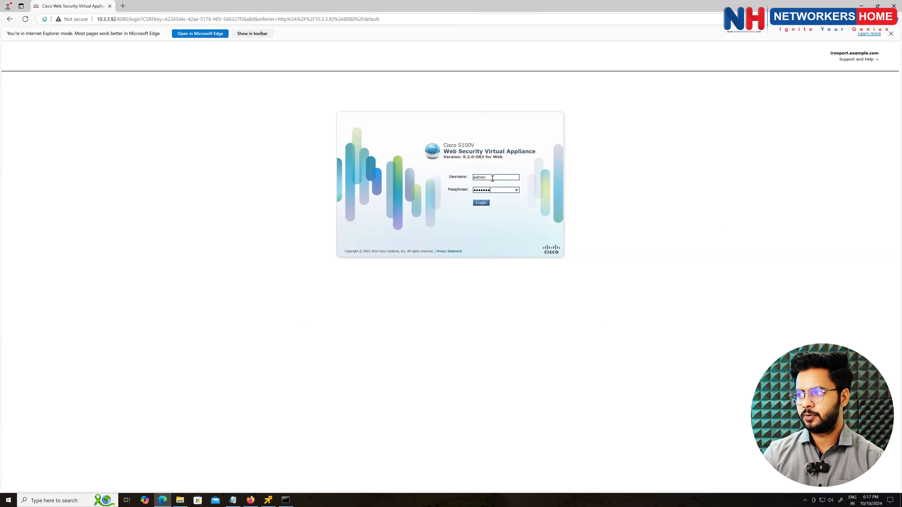
key("Return")
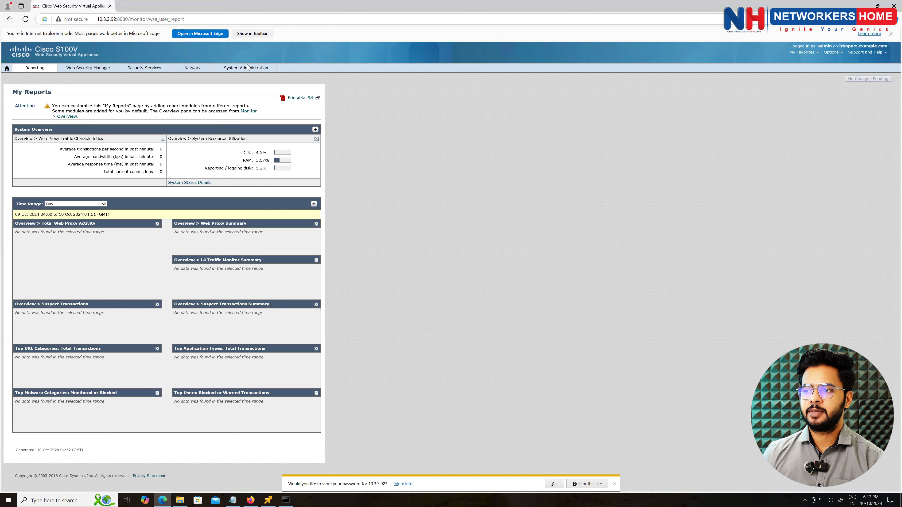
- Open System Administration > System Setup Wizard, which shows the license is missing, then start a Windows search
left_click(248, 225)
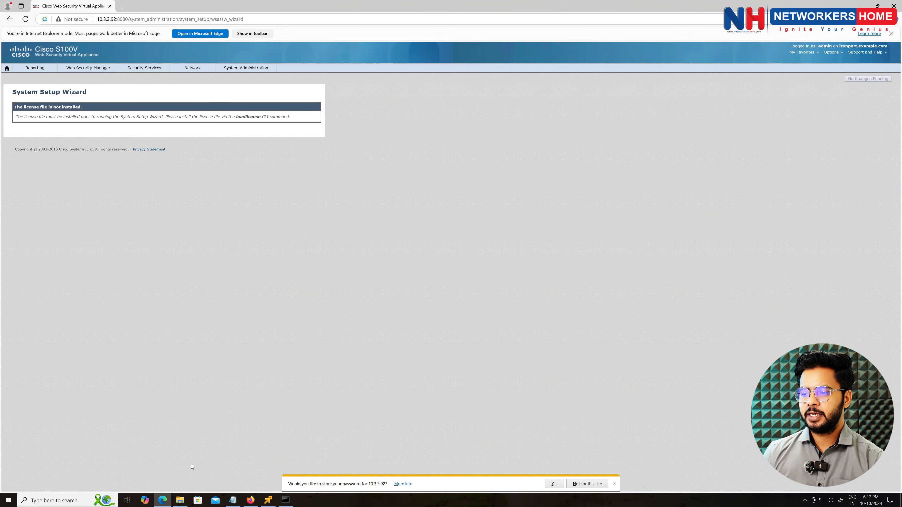
left_click(59, 500)
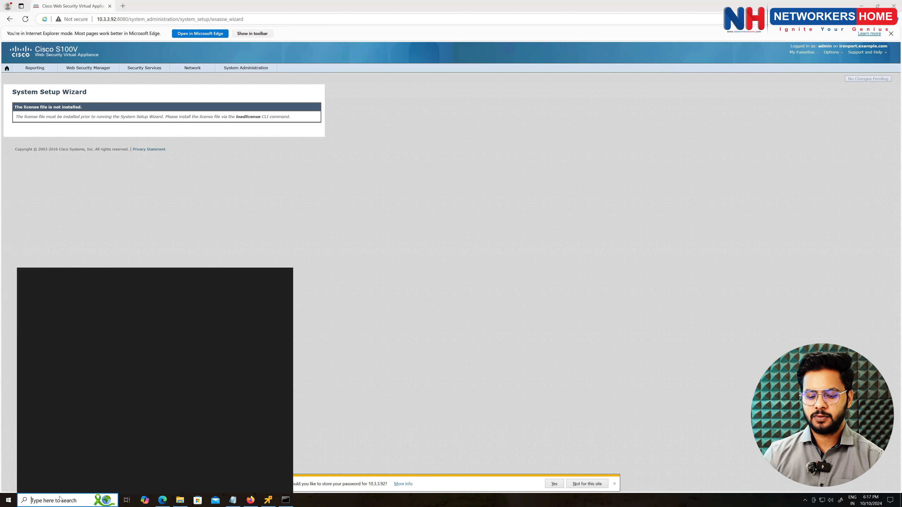
- Launch WinSCP and log in over FTP to 10.3.3.92 with the administrator user name and password
type("win")
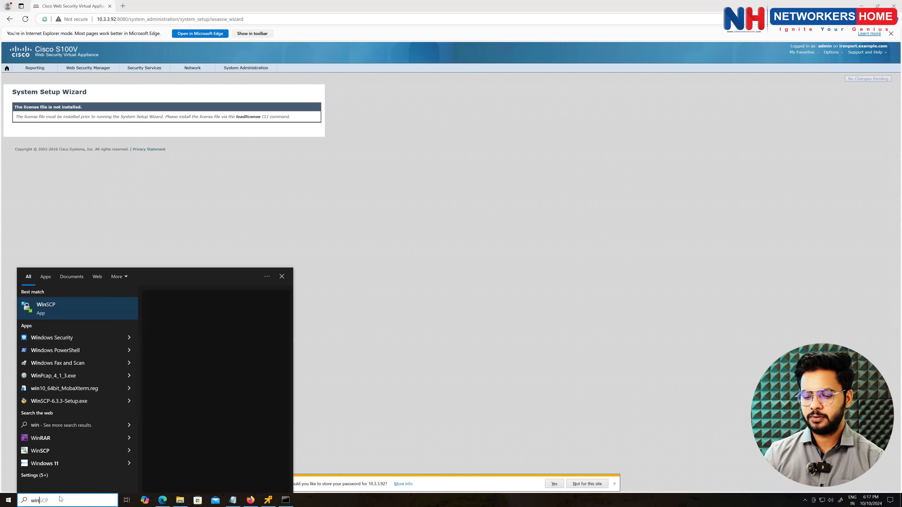
key("Return")
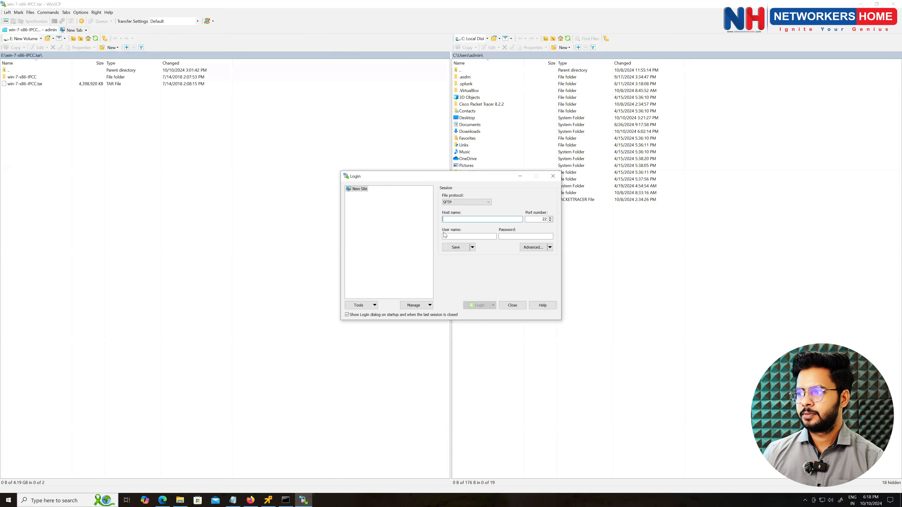
left_click(470, 203)
left_click(465, 218)
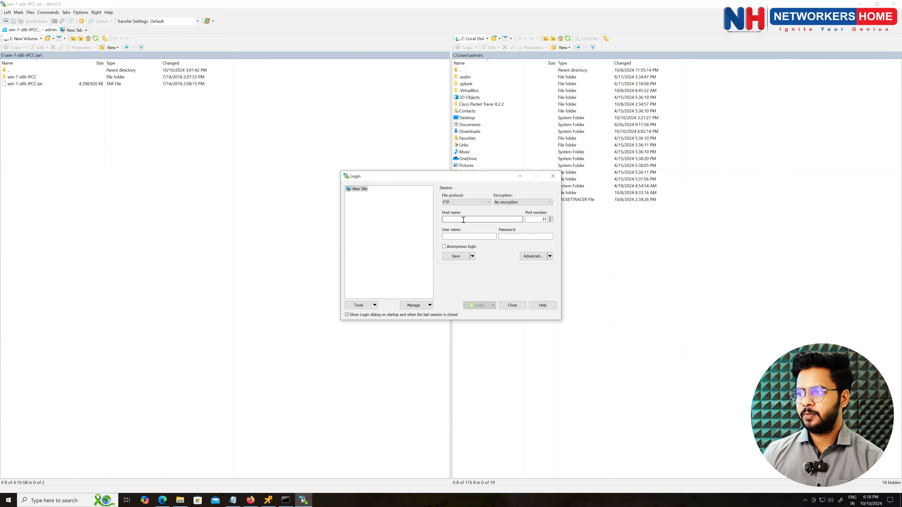
left_click(464, 219)
type("10.3.3.9")
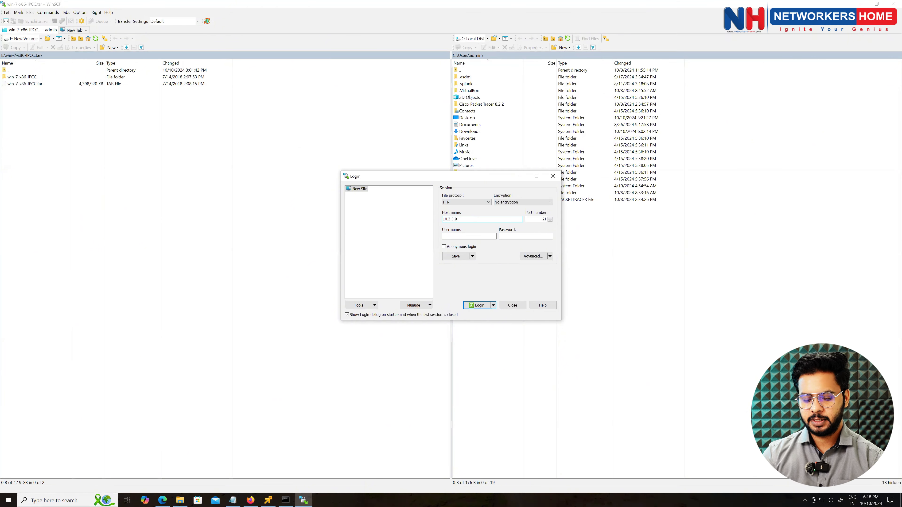
key("Tab")
key("Tab")
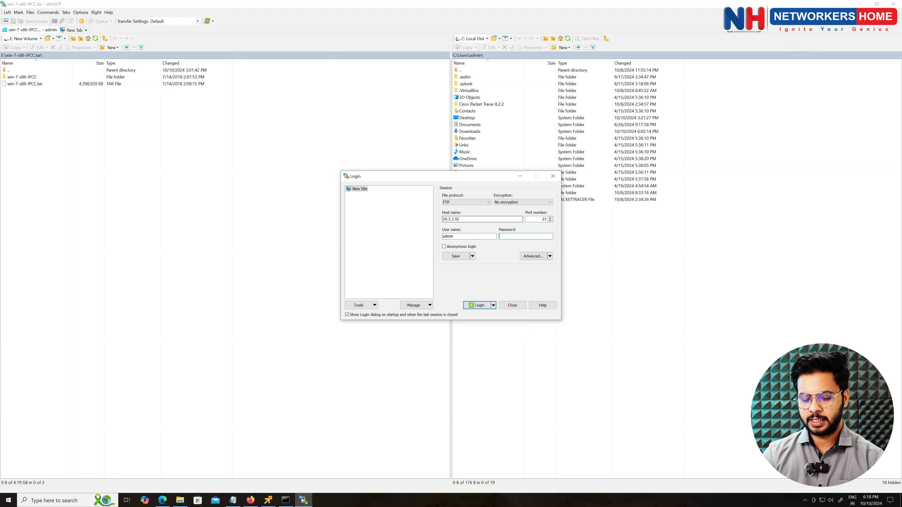
type("o123")
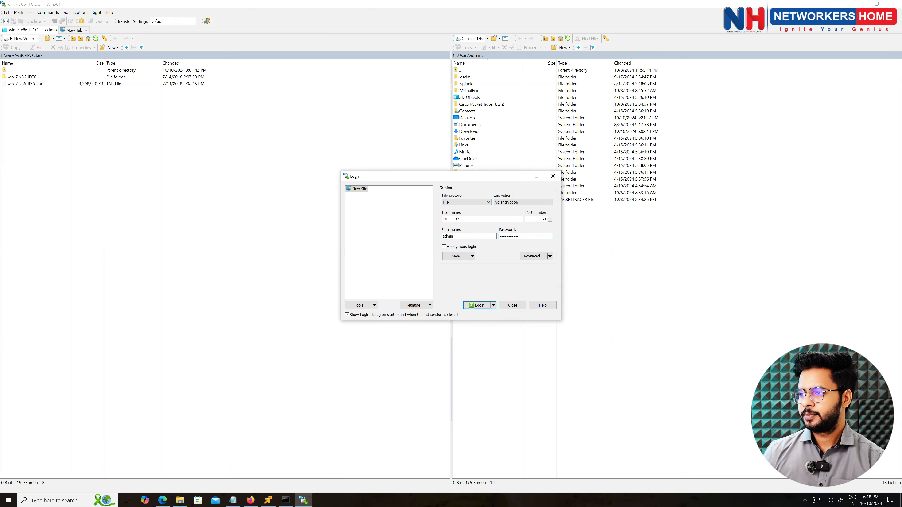
left_click(479, 305)
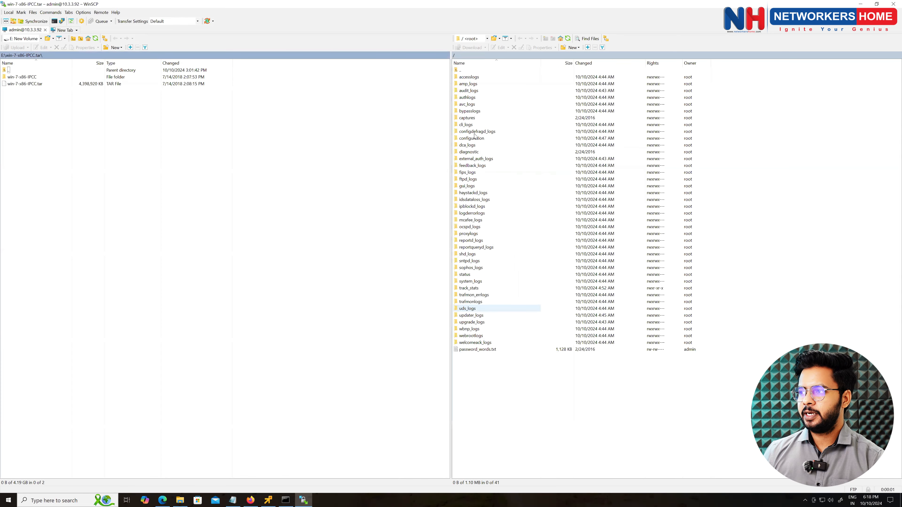
double_click(475, 140)
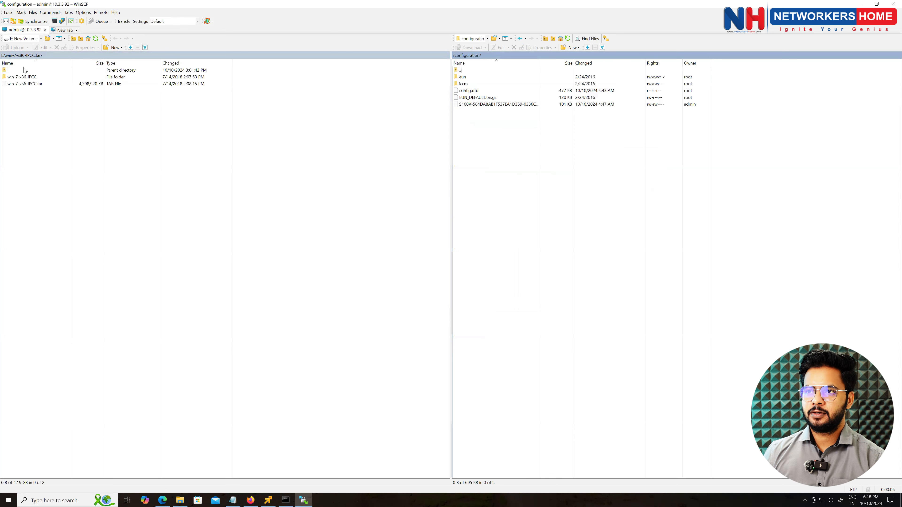
left_click(40, 39)
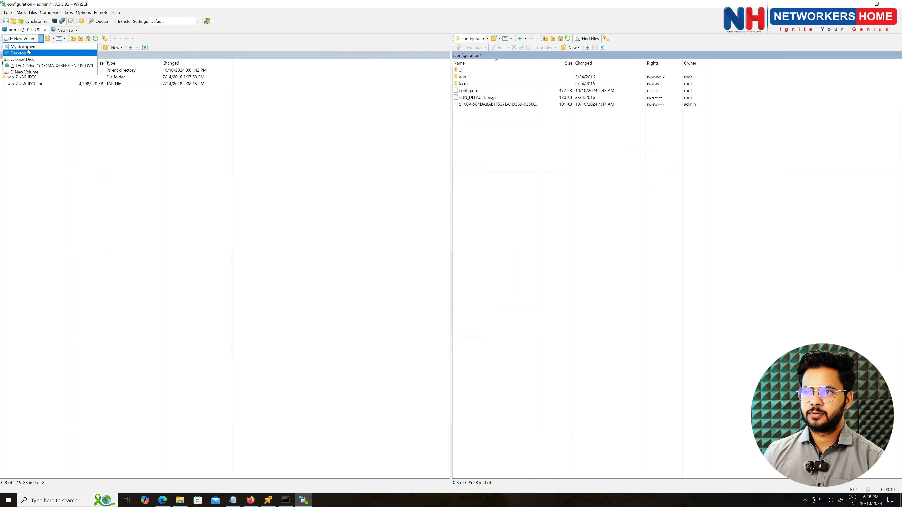
left_click(28, 48)
double_click(13, 71)
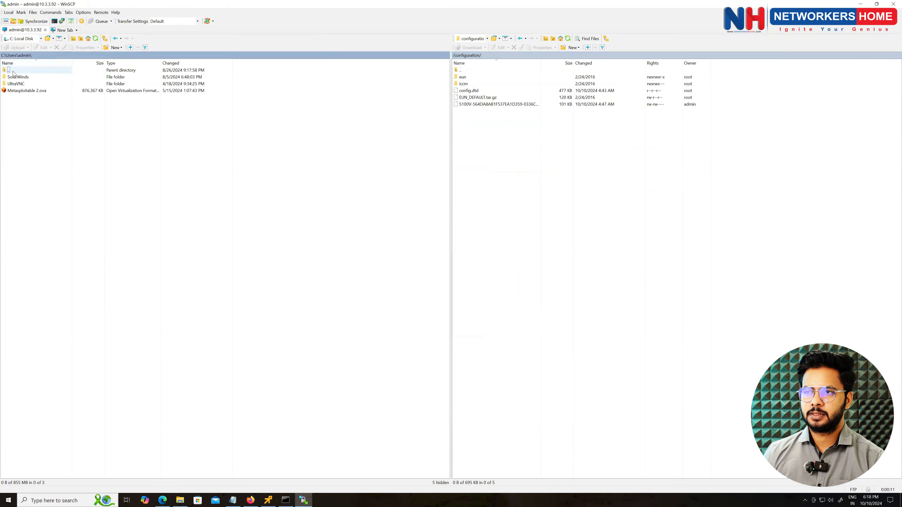
double_click(18, 132)
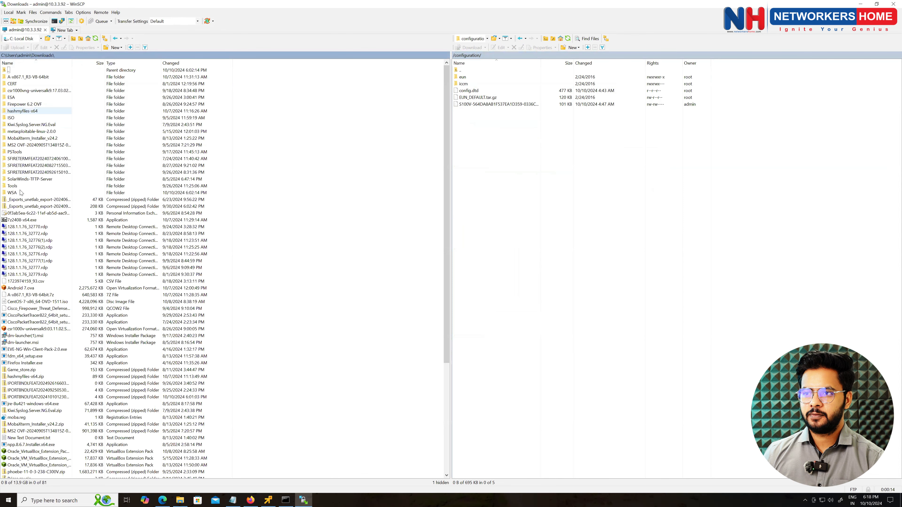
double_click(12, 192)
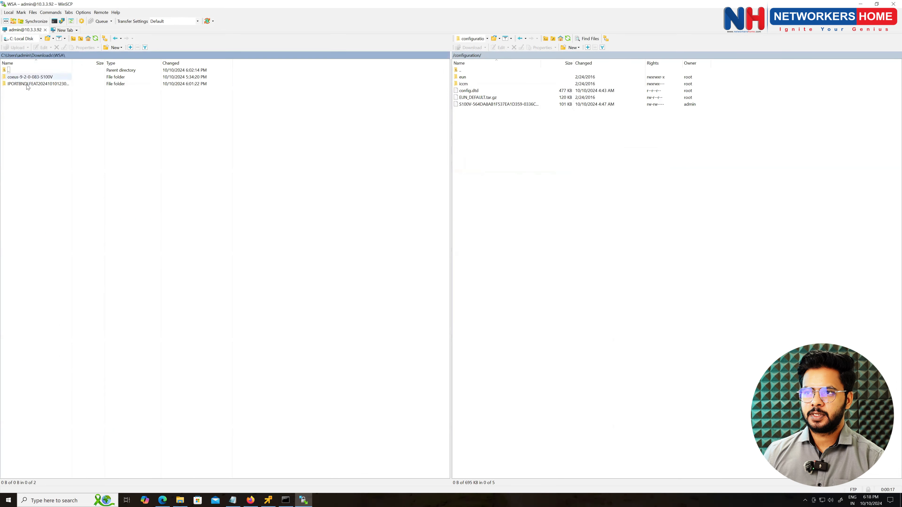
double_click(29, 78)
left_click_drag(29, 80, 510, 156)
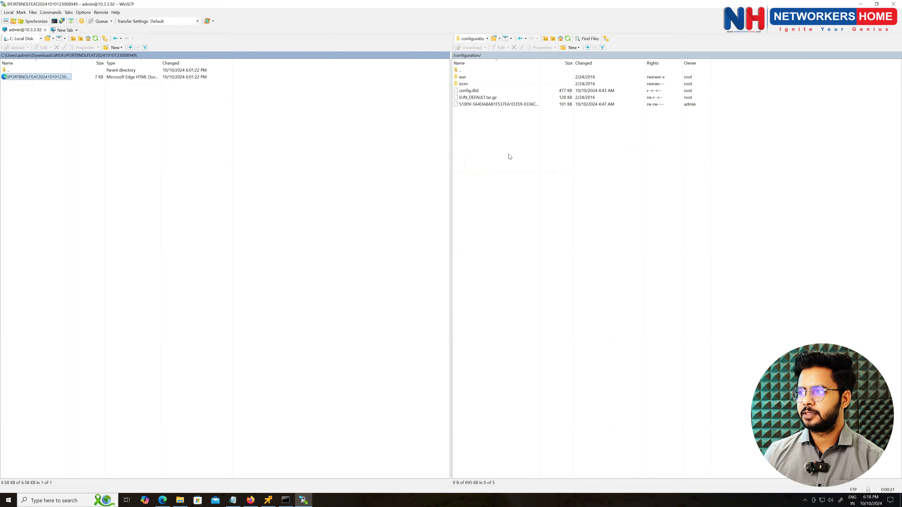
- Confirm the uploaded file's full .xml name without renaming it, then bring Firefox forward
left_click(499, 106)
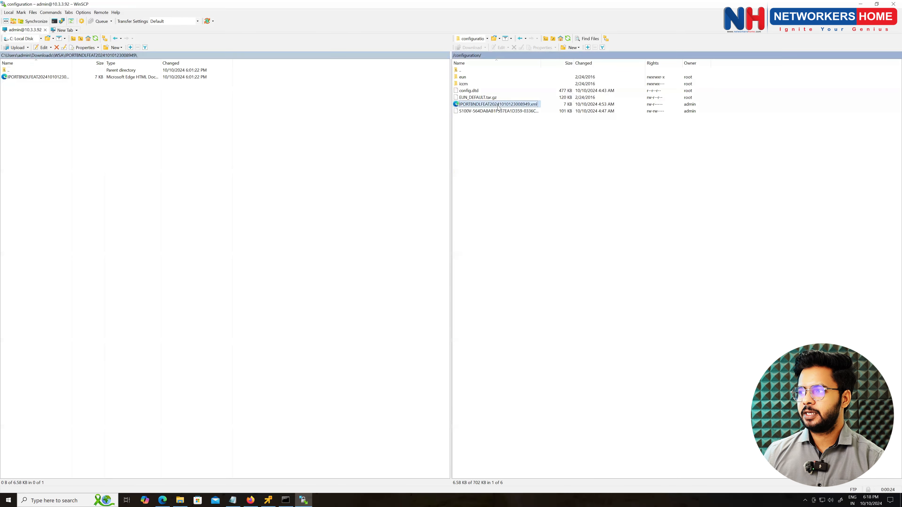
right_click(498, 106)
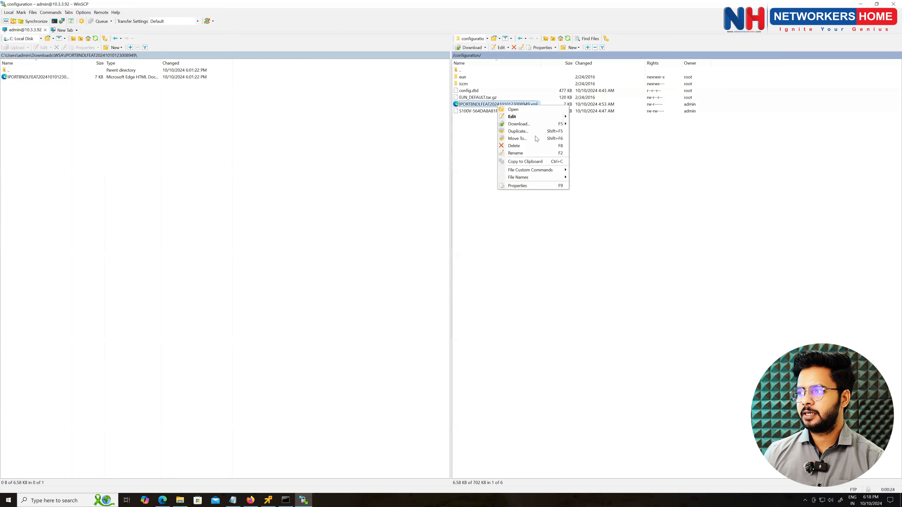
left_click(523, 154)
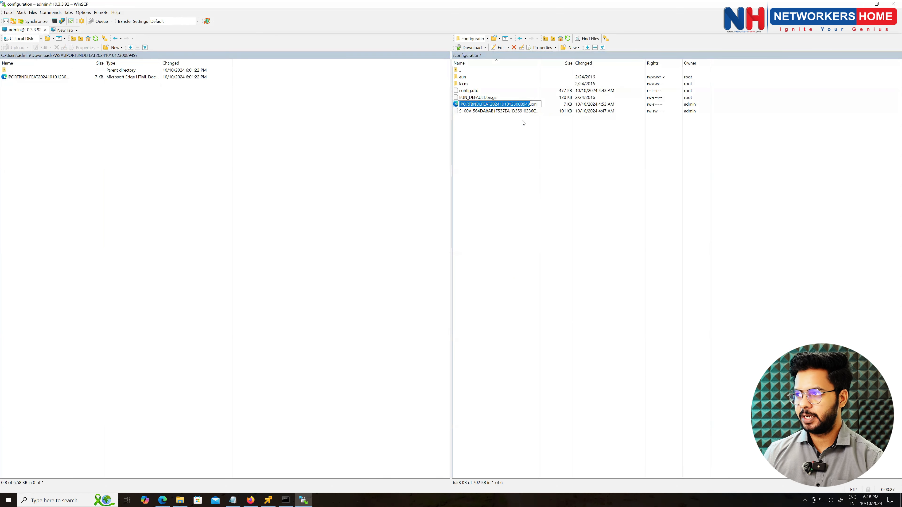
key("ctrl+a")
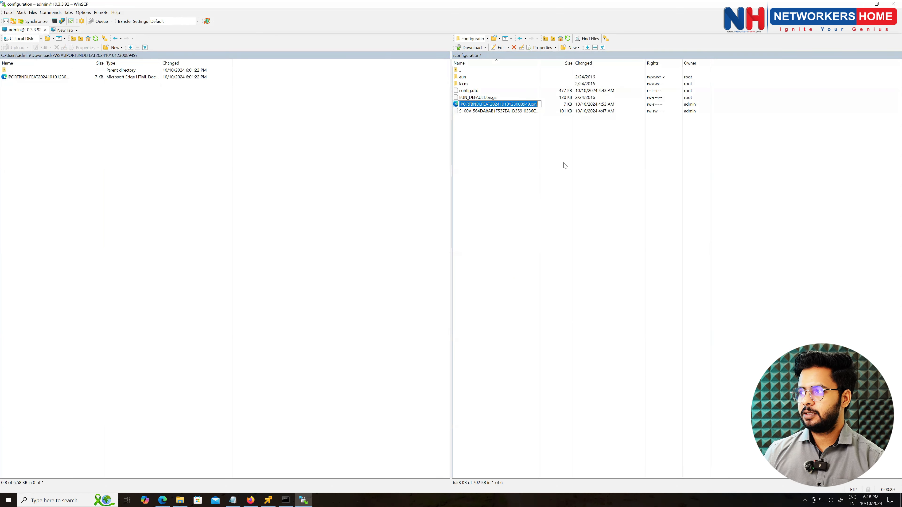
left_click(565, 165)
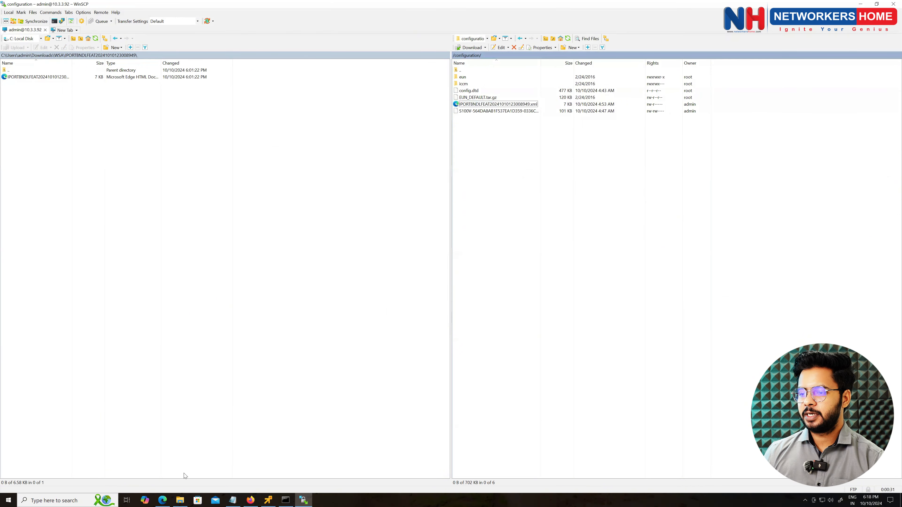
left_click(252, 500)
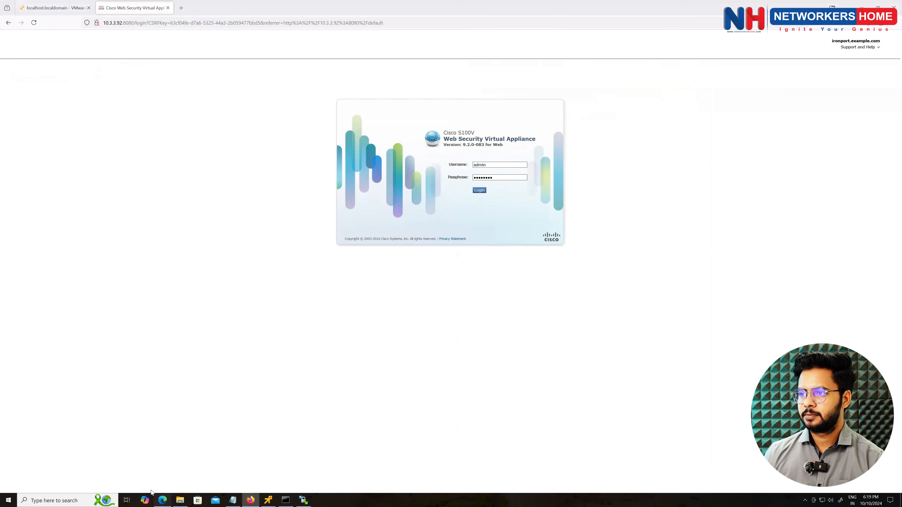
- Bring the setup wizard window forward and launch MobaXterm from a 'mobax' Windows search
left_click(162, 500)
left_click(58, 499)
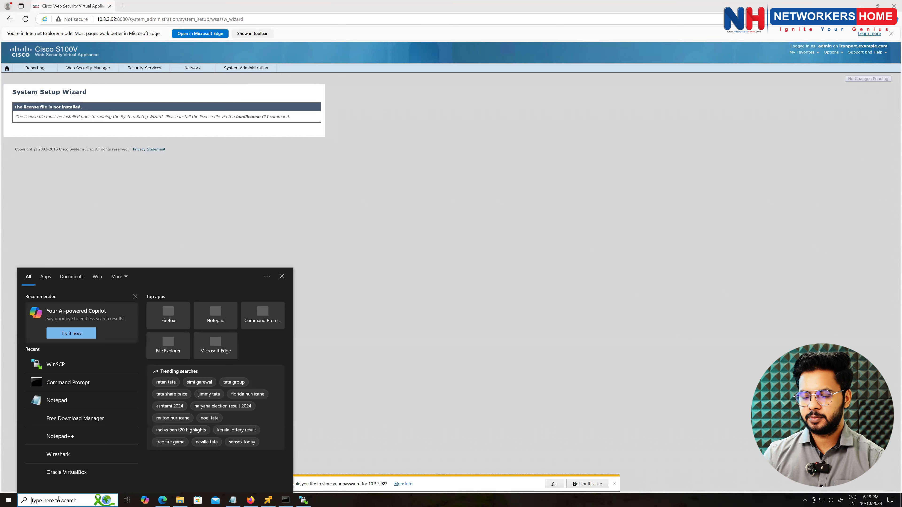
type("mobax")
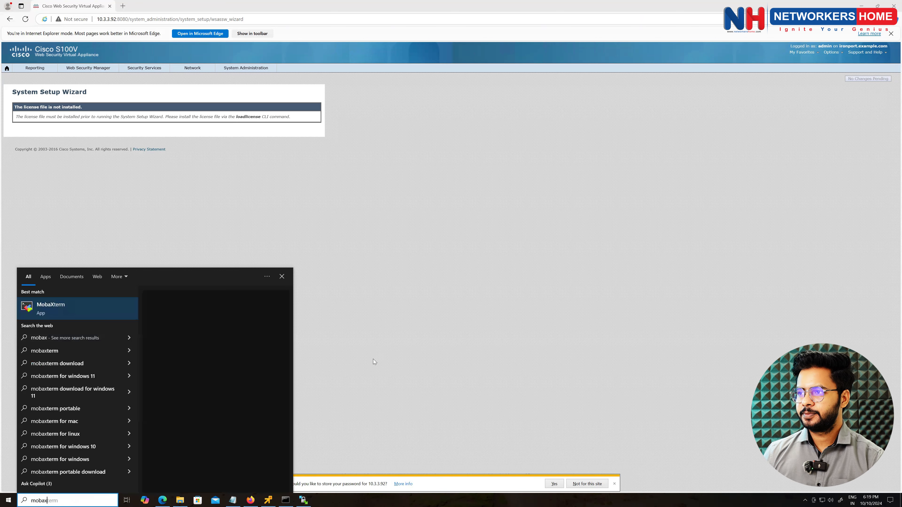
key("Return")
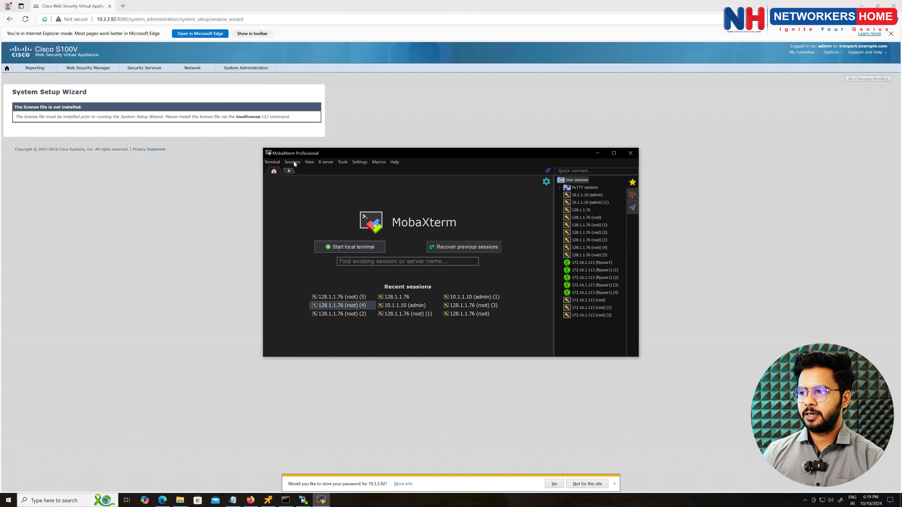
- Create an SSH session to 10.3.3.92 with the username admin specified
left_click(289, 171)
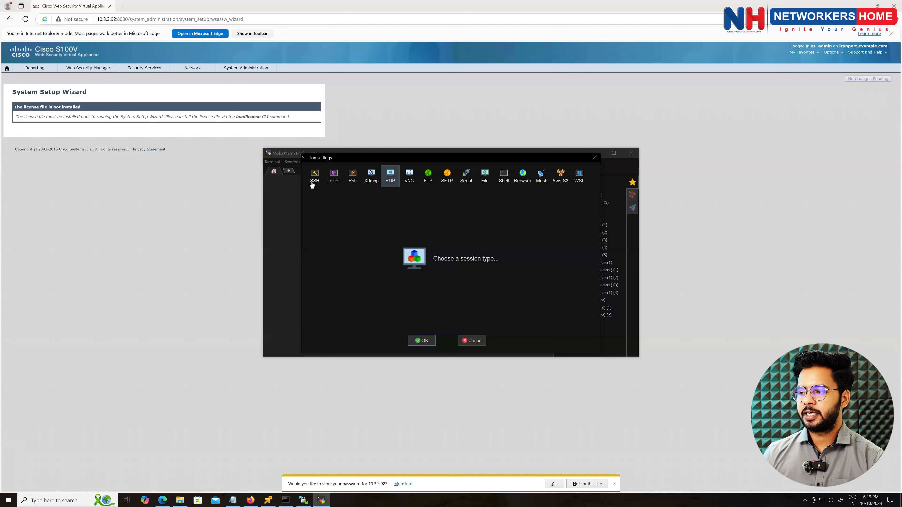
left_click(315, 176)
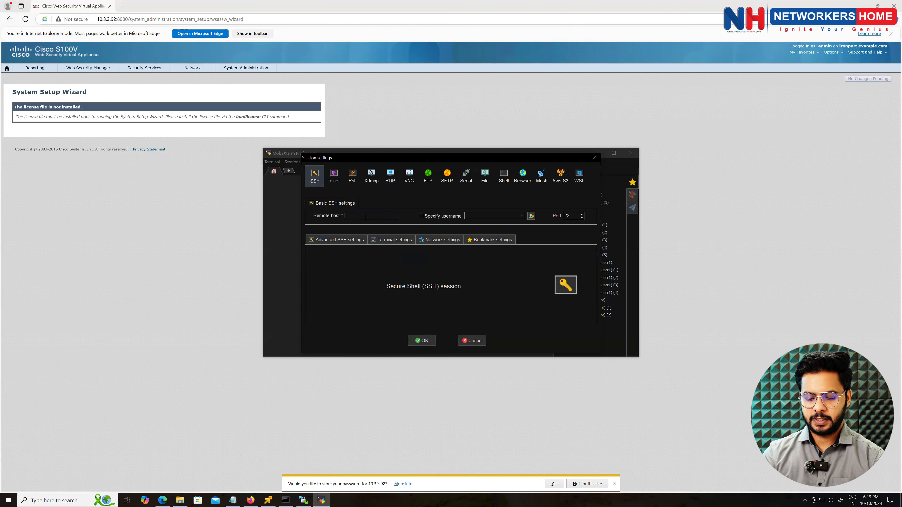
type("10.3.3.92")
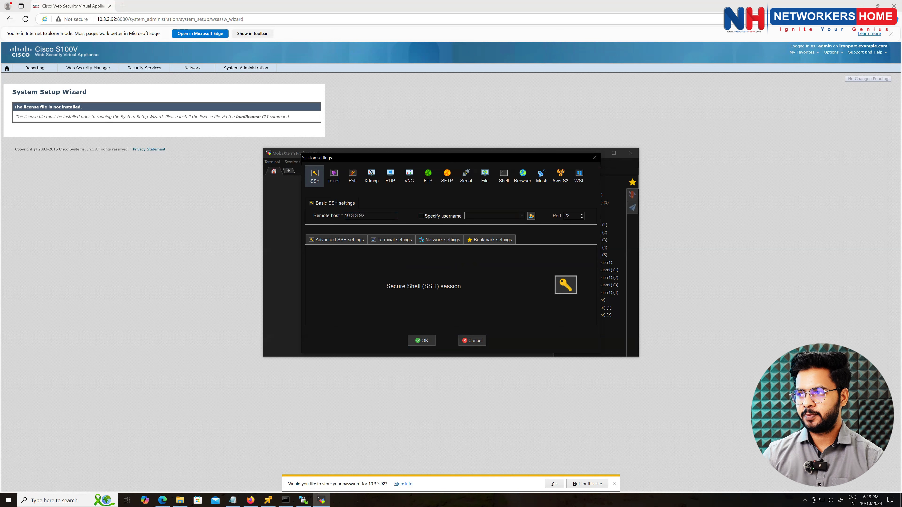
key("Tab")
key("space")
type("adnu==")
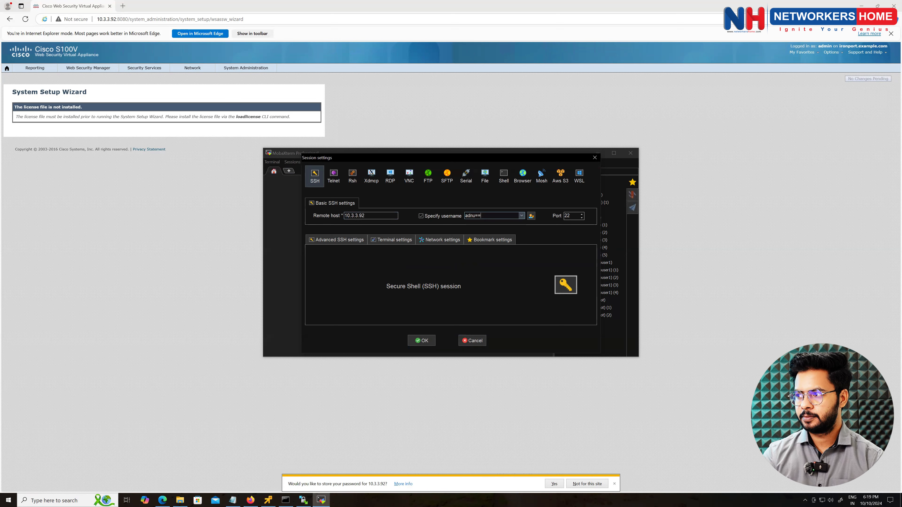
key("BackSpace")
key("BackSpace")
key("BackSpace")
type("min")
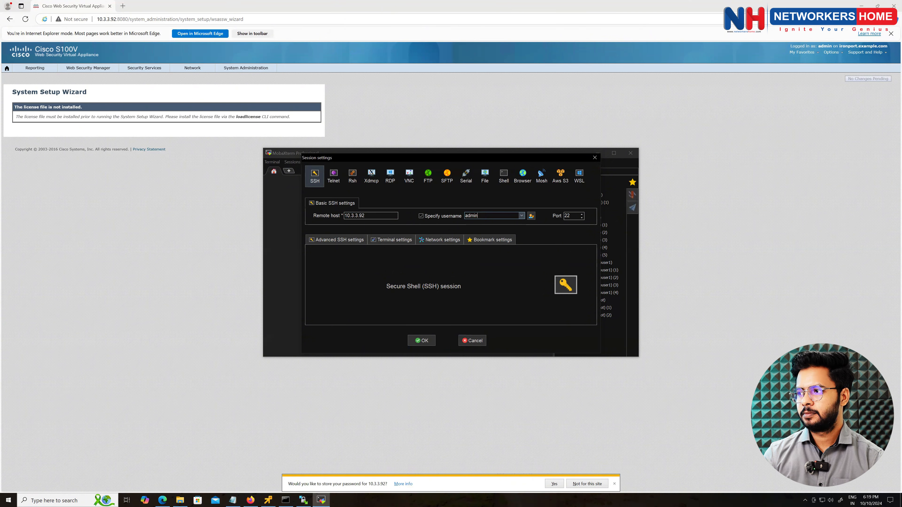
key("Return")
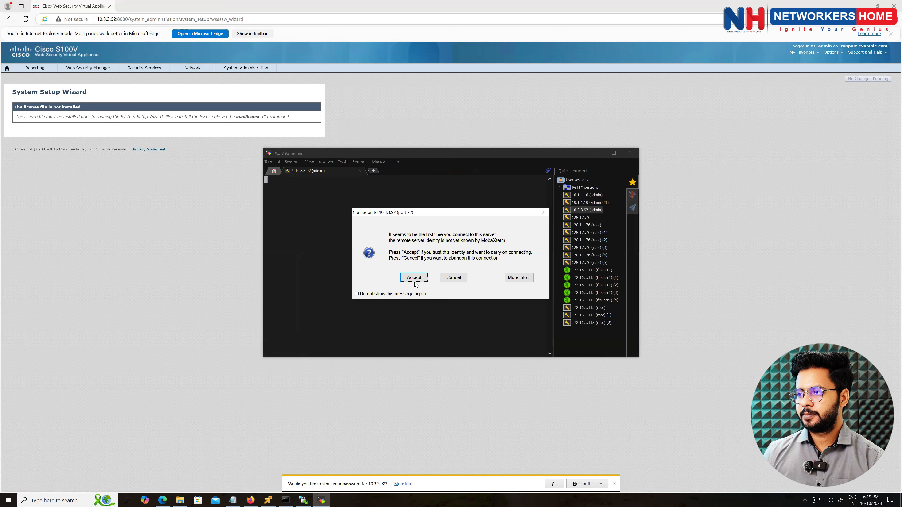
- Accept the appliance's host key, submit the password, and decline saving it
left_click(414, 278)
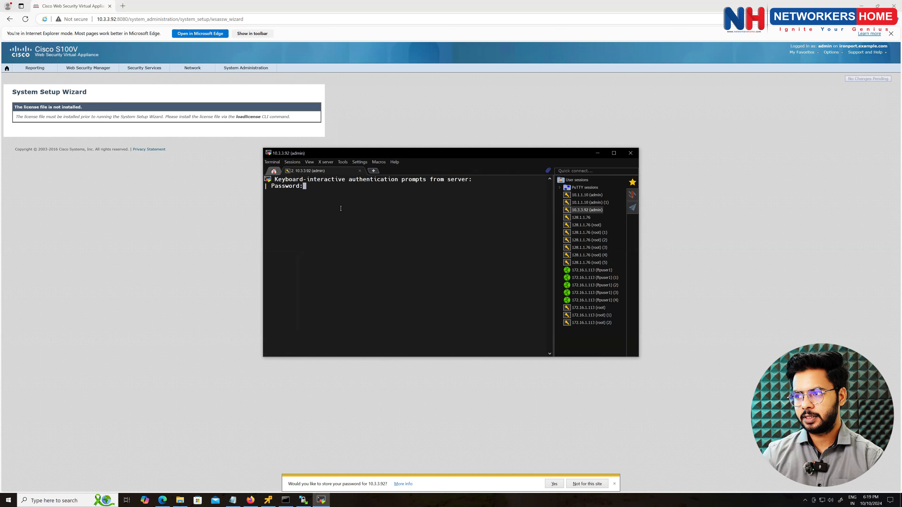
key("Return")
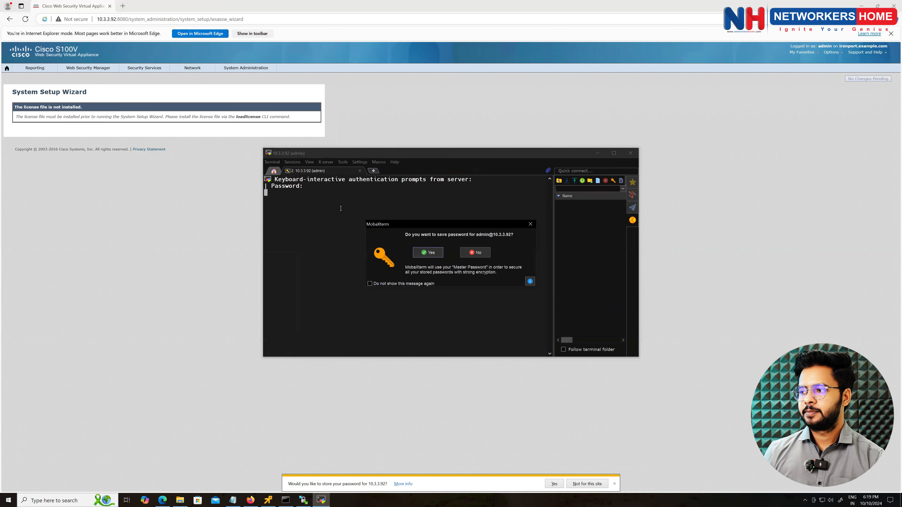
left_click(476, 253)
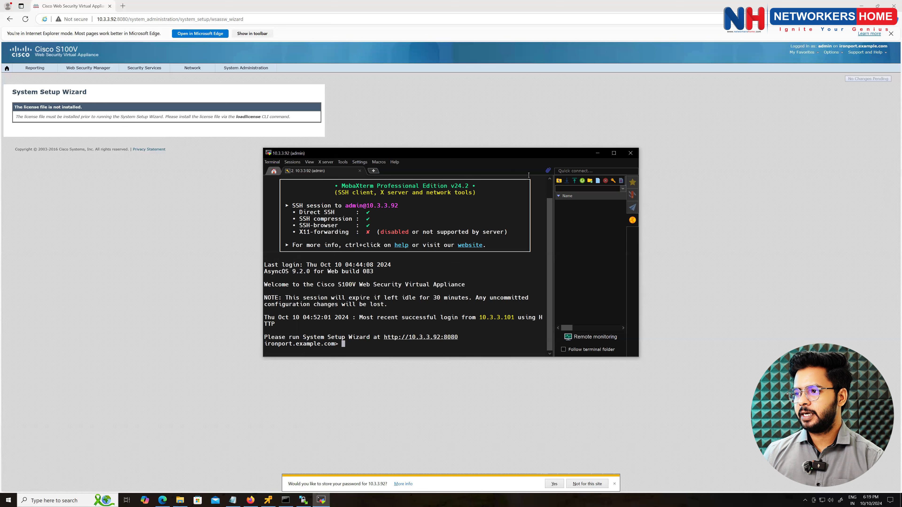
- Hide the MobaXterm session sidebar, then enlarge and reposition the terminal window
left_click(310, 163)
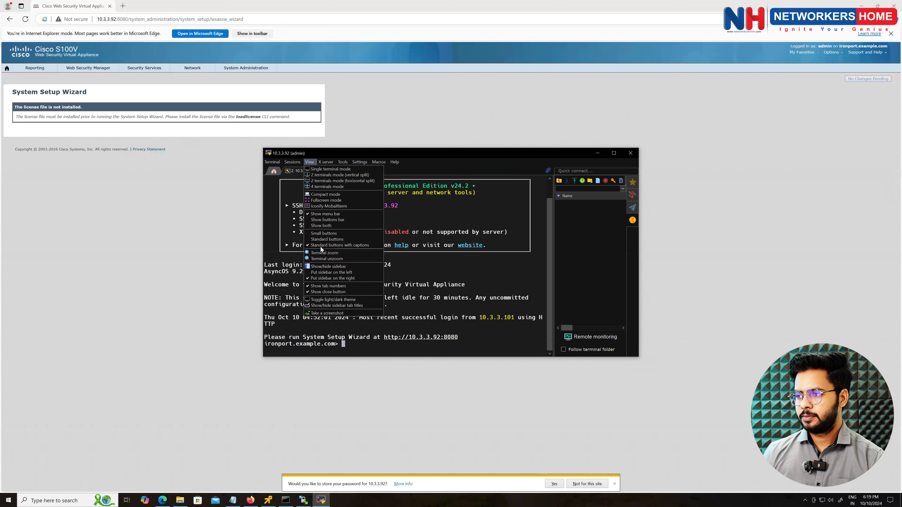
left_click(323, 267)
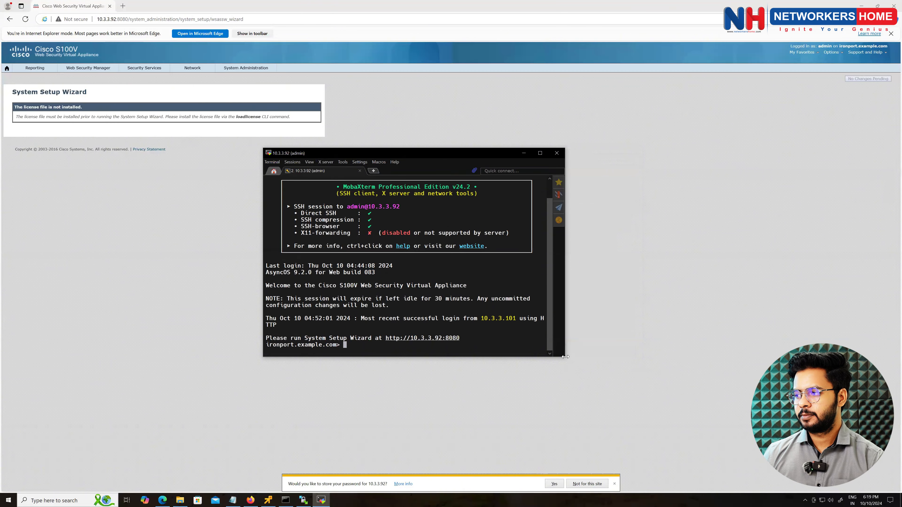
left_click_drag(565, 357, 680, 426)
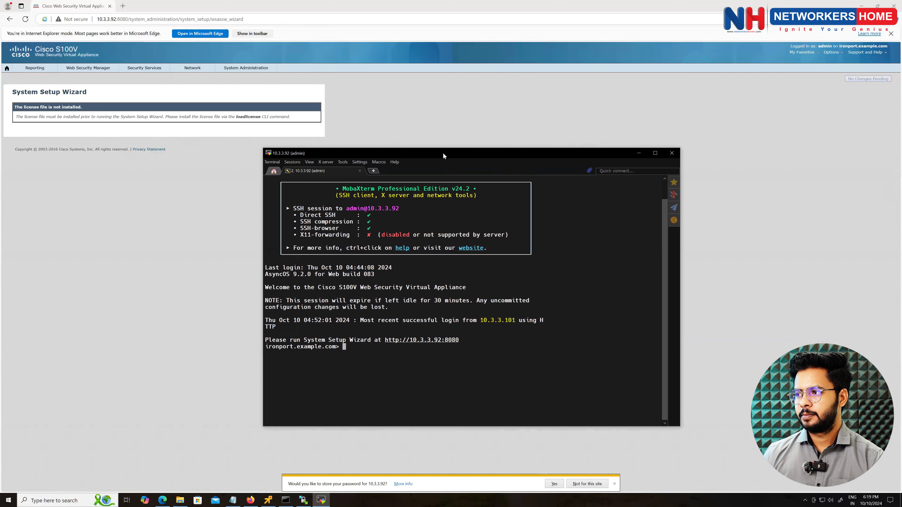
left_click_drag(432, 152, 410, 110)
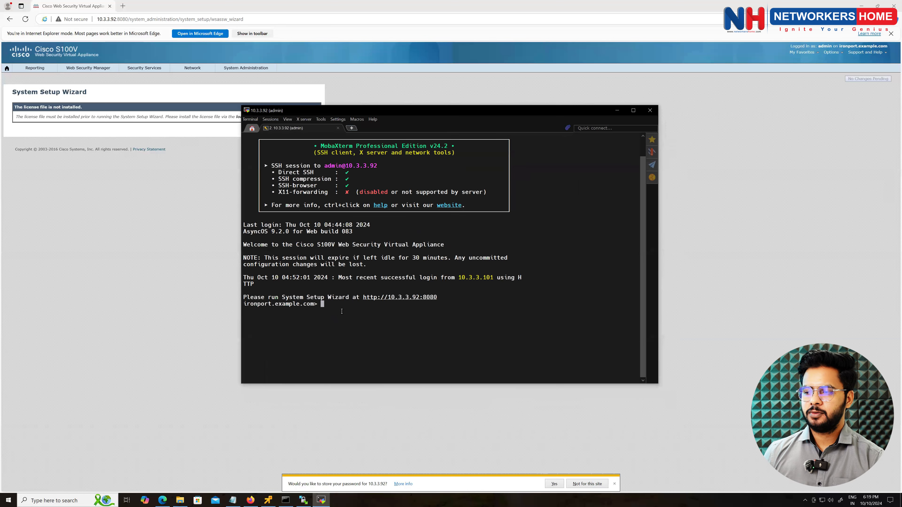
- Run loadlicense with option 2, load IPORTBNDLFEAT20241010123008949.xml, and get 'License not valid yet.'
type("loadl")
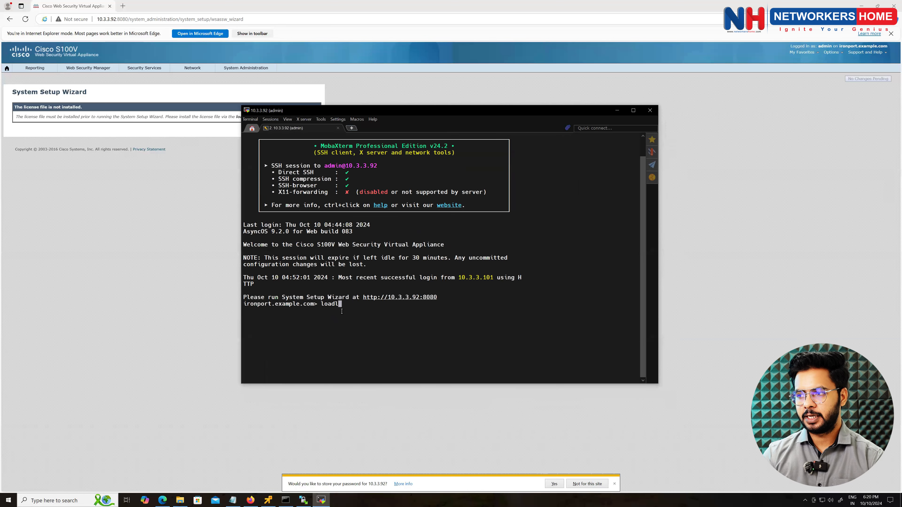
type("icense")
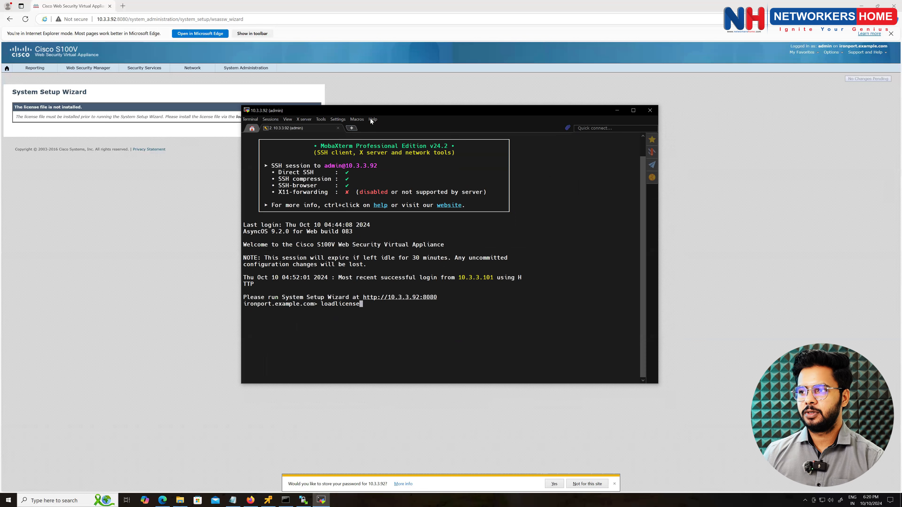
left_click_drag(283, 107, 291, 128)
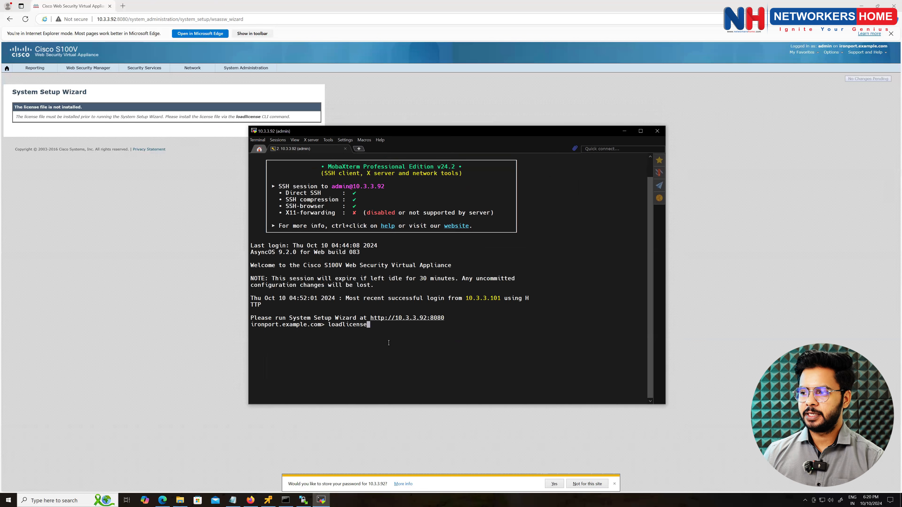
key("Return")
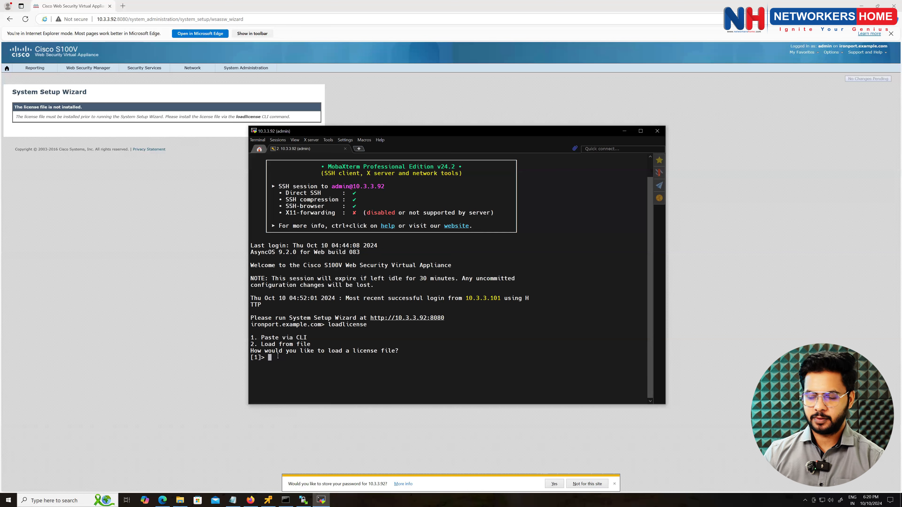
type("2")
key("Return")
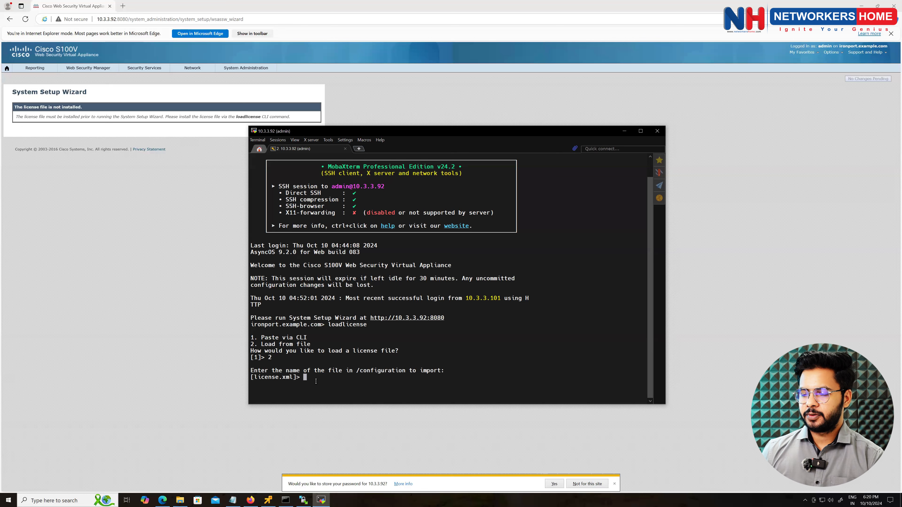
right_click(316, 381)
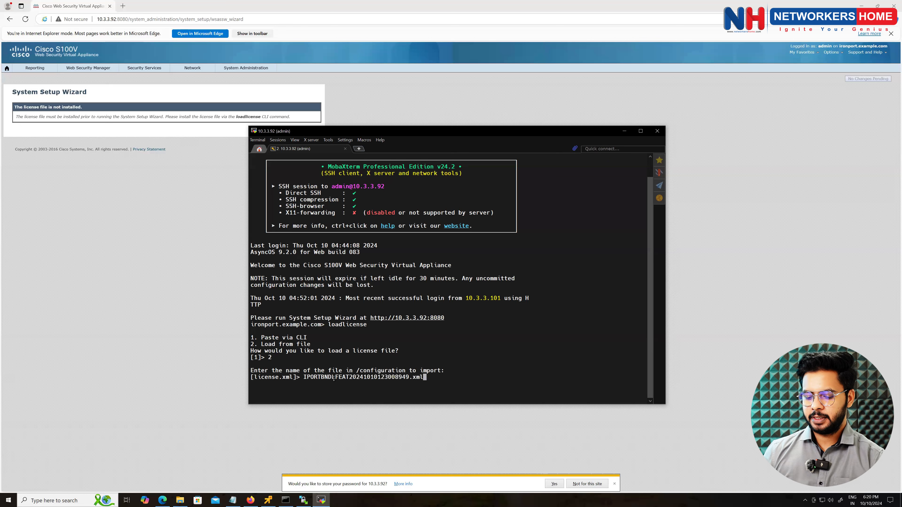
key("Return")
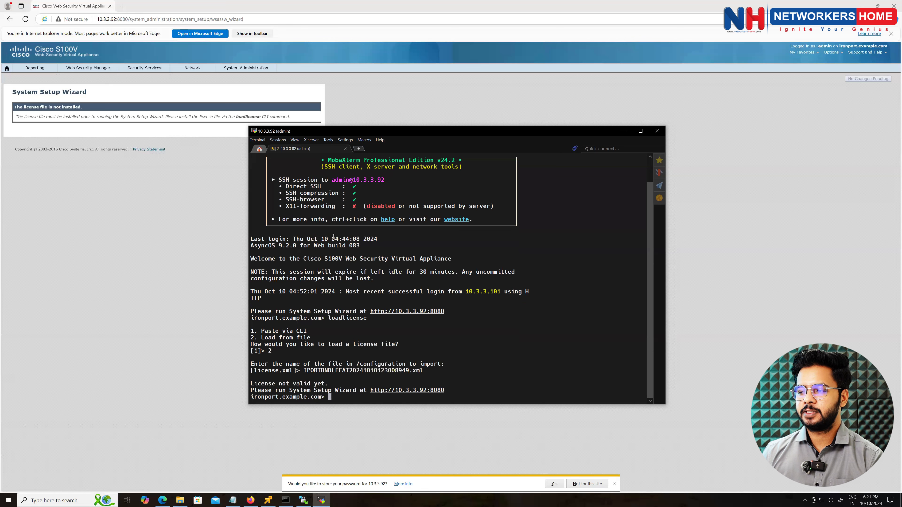
left_click_drag(332, 239, 358, 239)
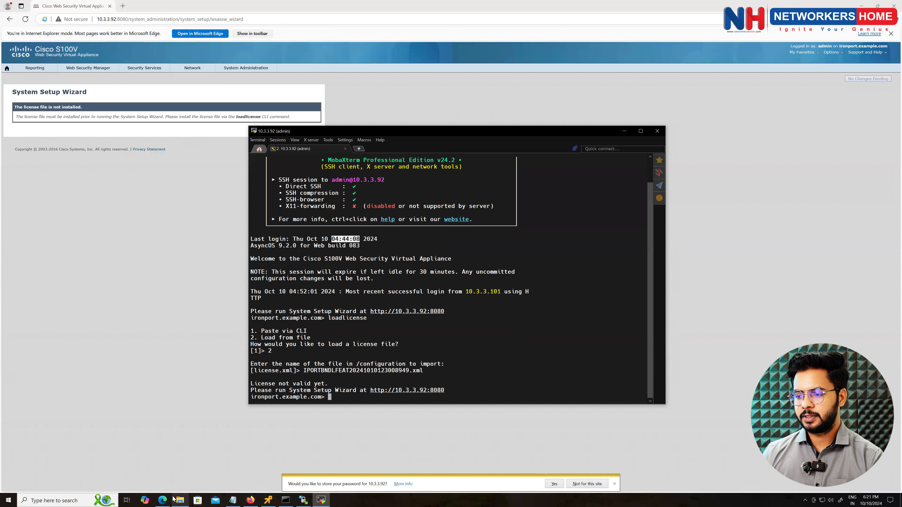
left_click(184, 500)
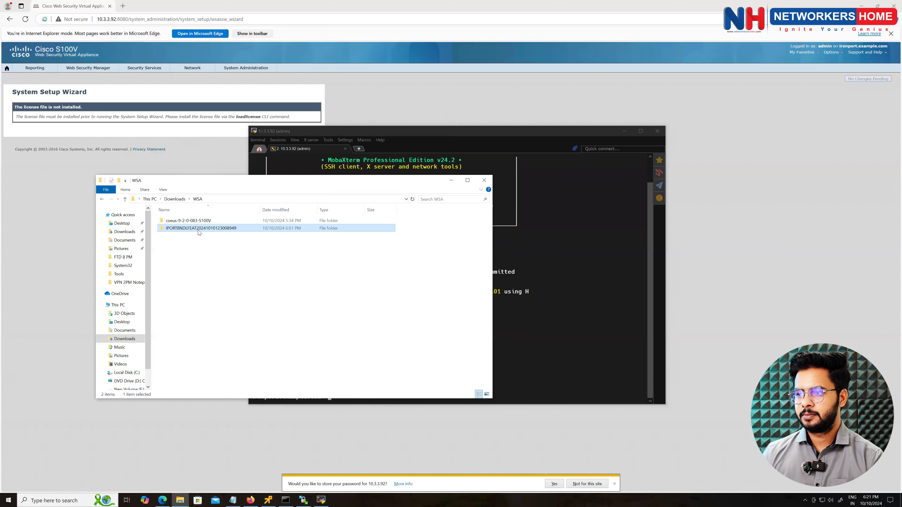
double_click(198, 229)
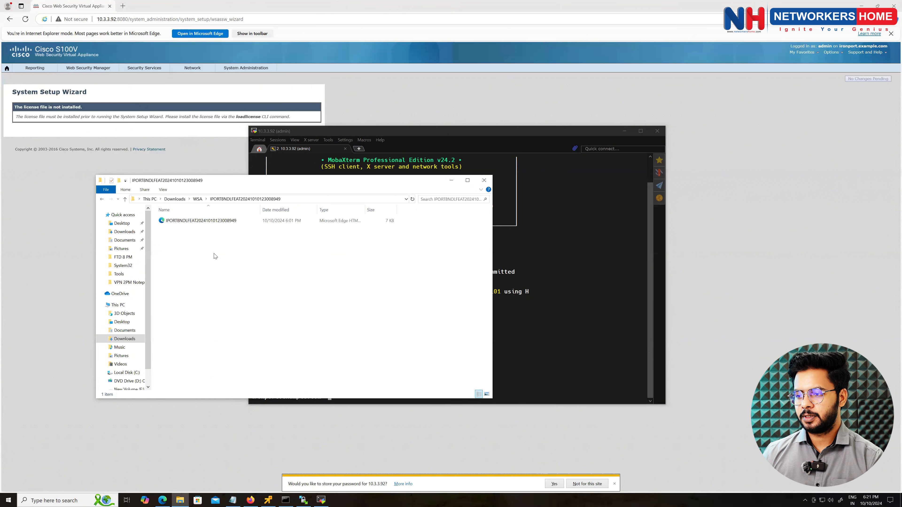
left_click(234, 500)
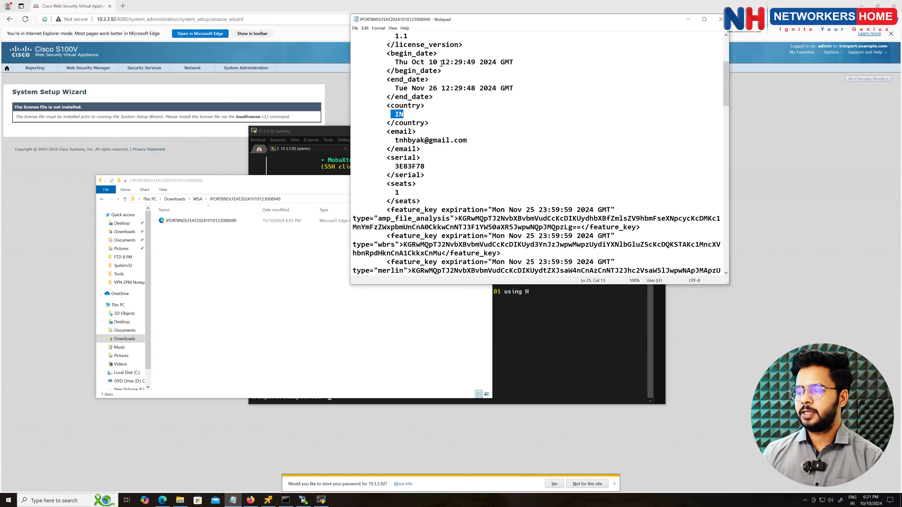
left_click_drag(441, 63, 475, 63)
left_click(688, 19)
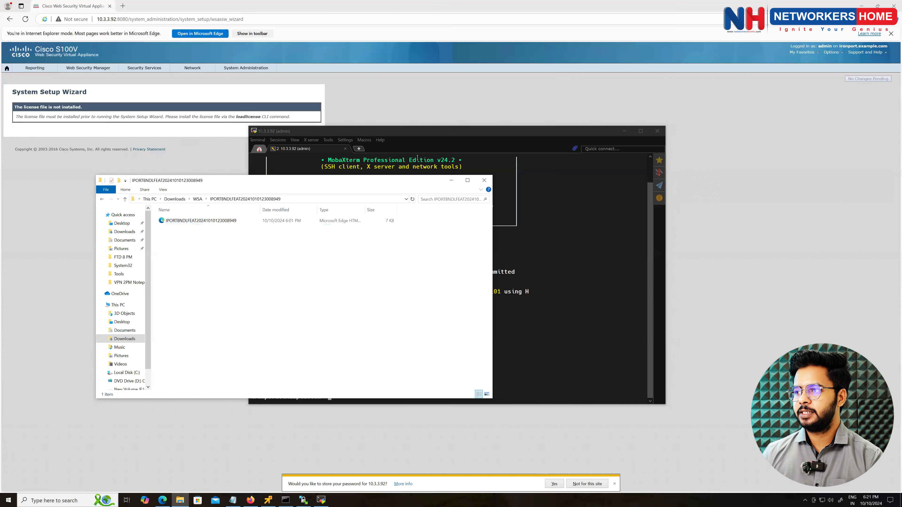
left_click(451, 180)
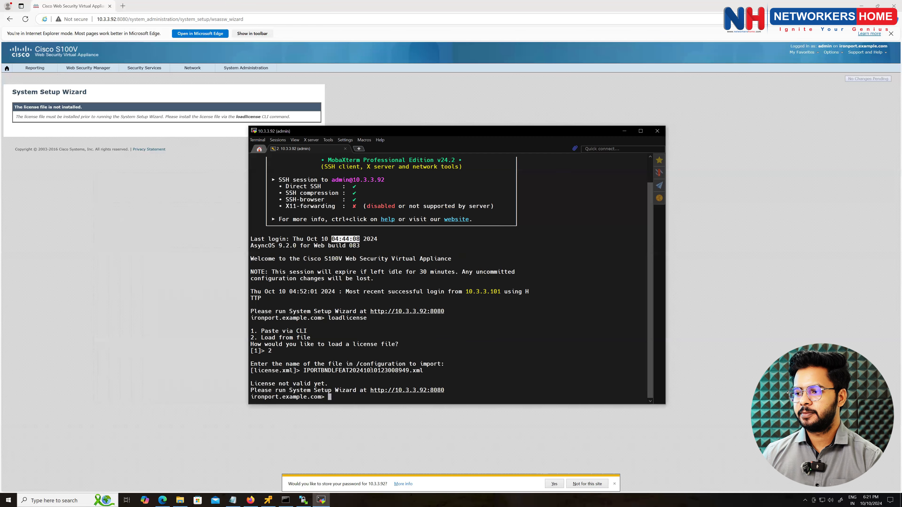
left_click(349, 401)
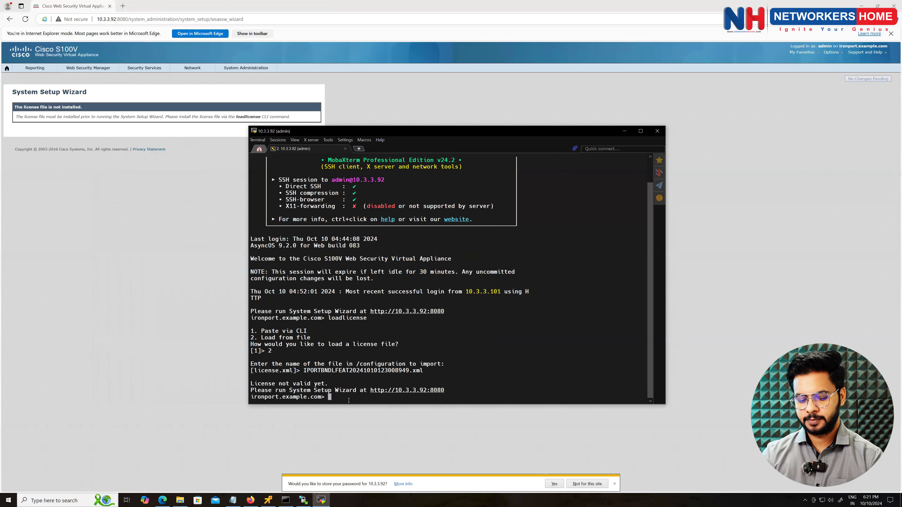
- Run settime and enter new time 10/10/2024 13:30:2…, checking the license file's begin date
type("settime")
key("Return")
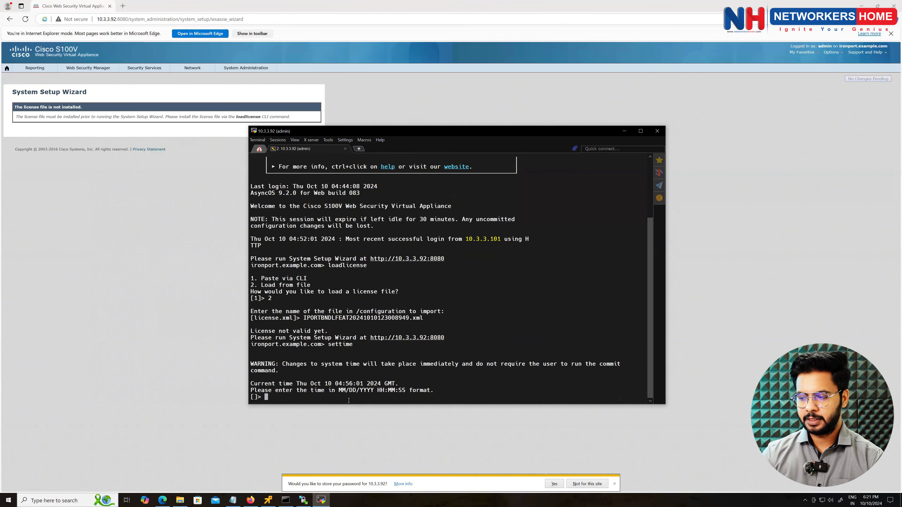
type("1")
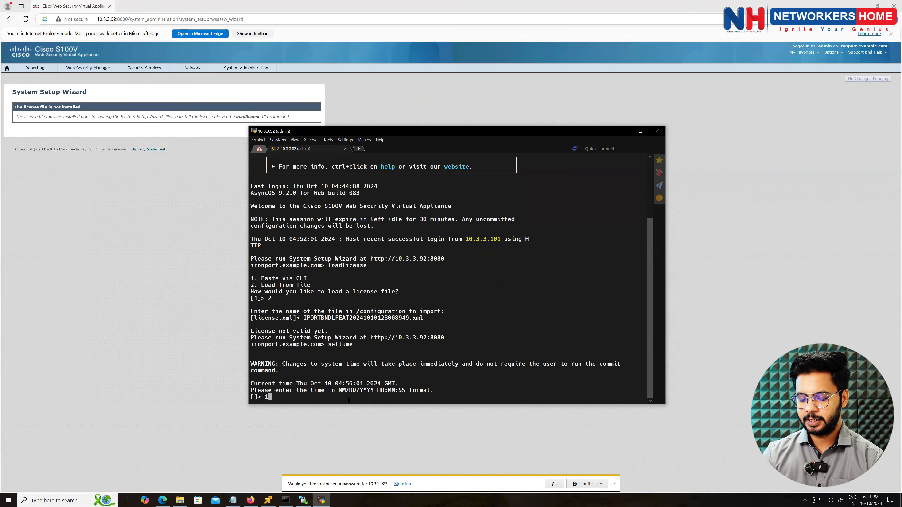
type("0/10")
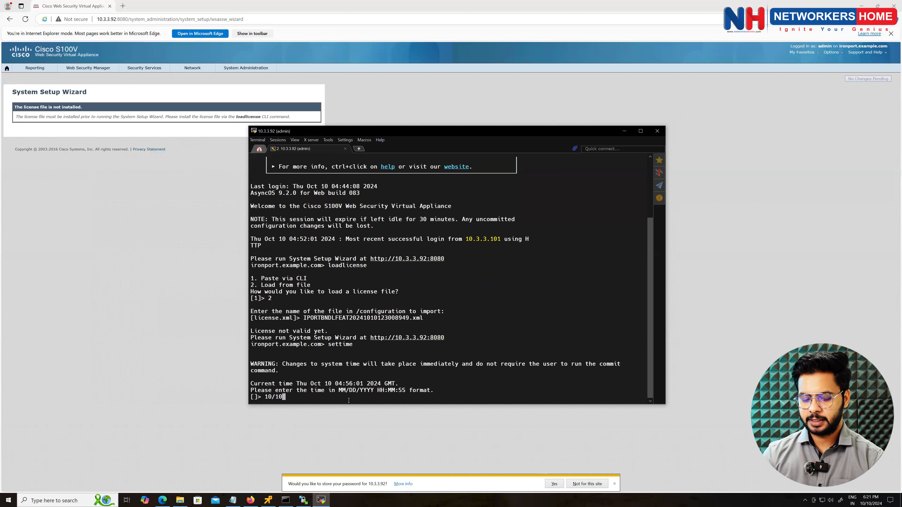
type("/")
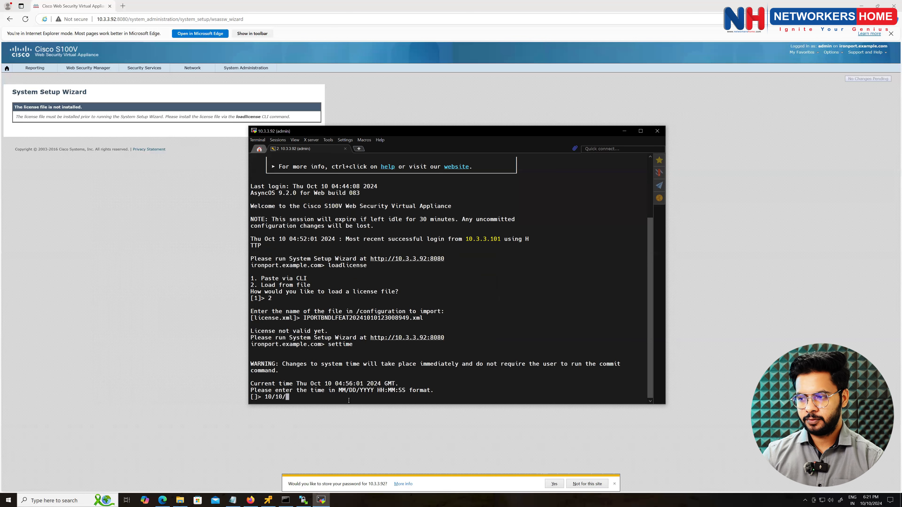
type("2024")
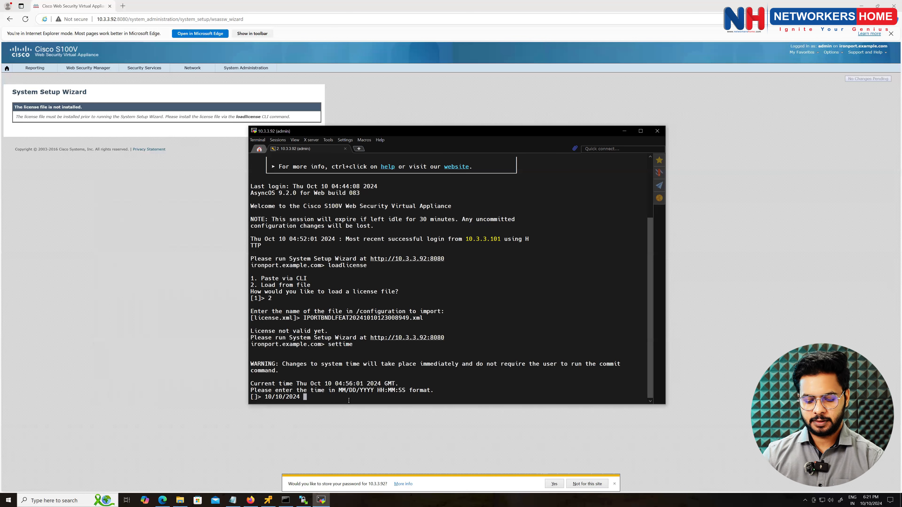
type(" 13")
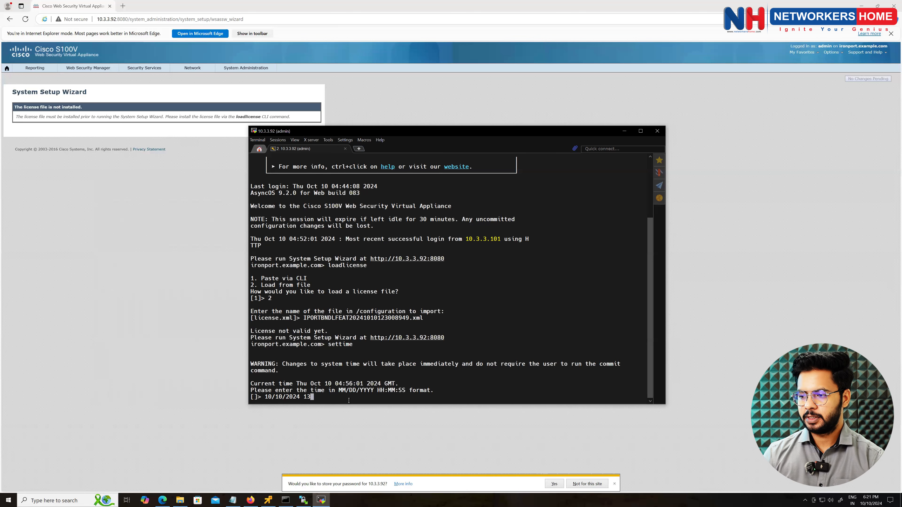
left_click(233, 500)
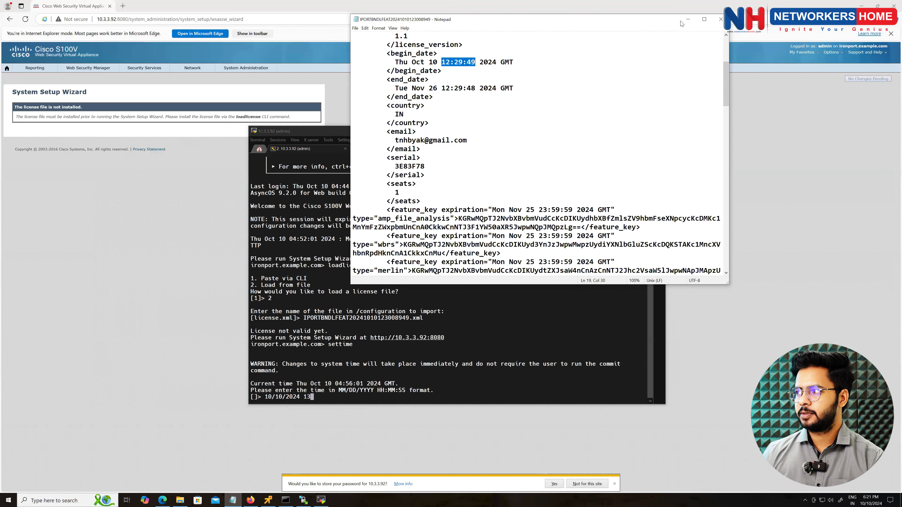
left_click(688, 19)
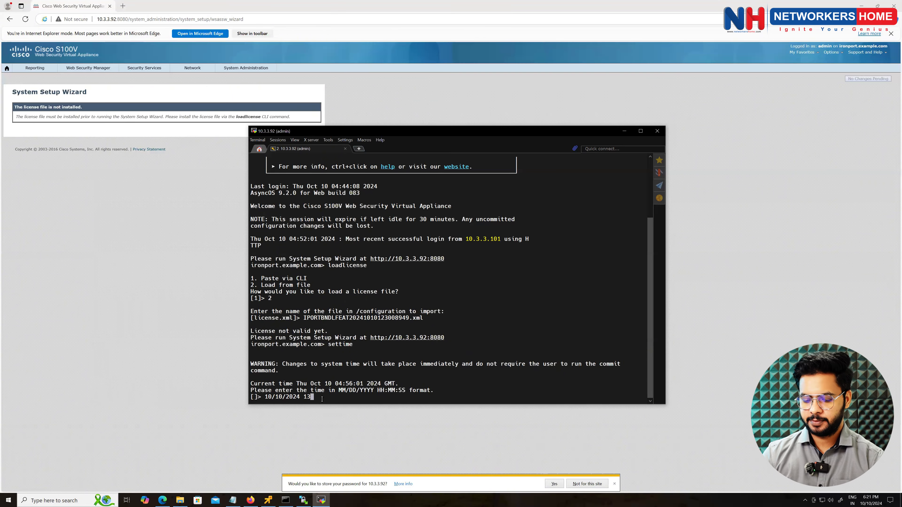
type(":")
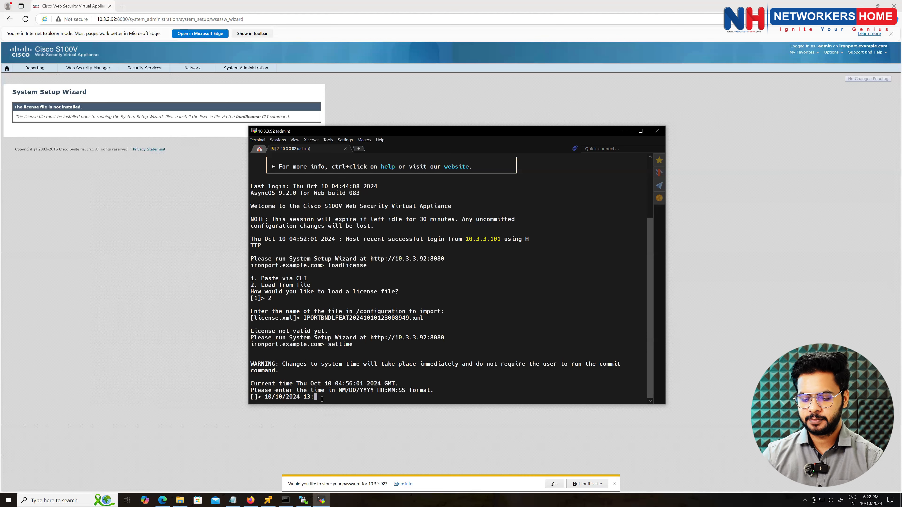
type("30:2")
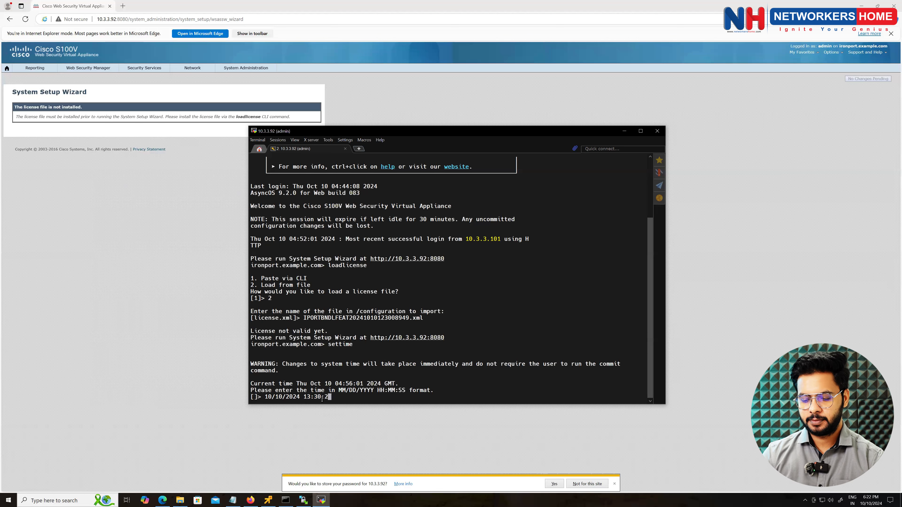